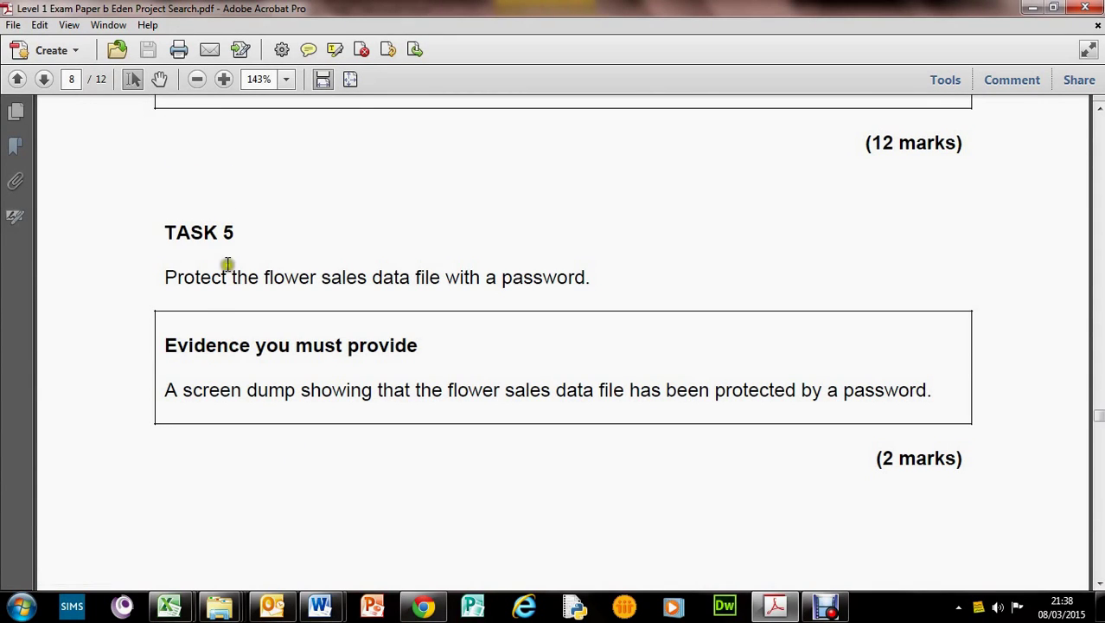
Highlight 'the flower' and 'with a password' in the Task 5 instructions, then clear the marks.
left_click_drag(206, 297, 318, 297)
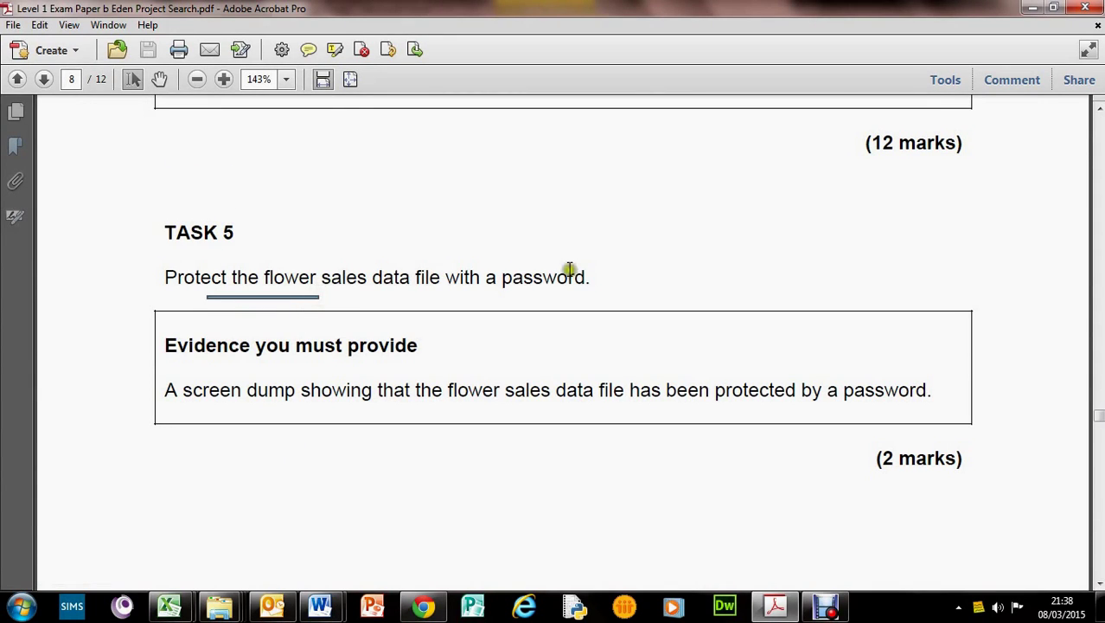
left_click_drag(628, 270, 467, 271)
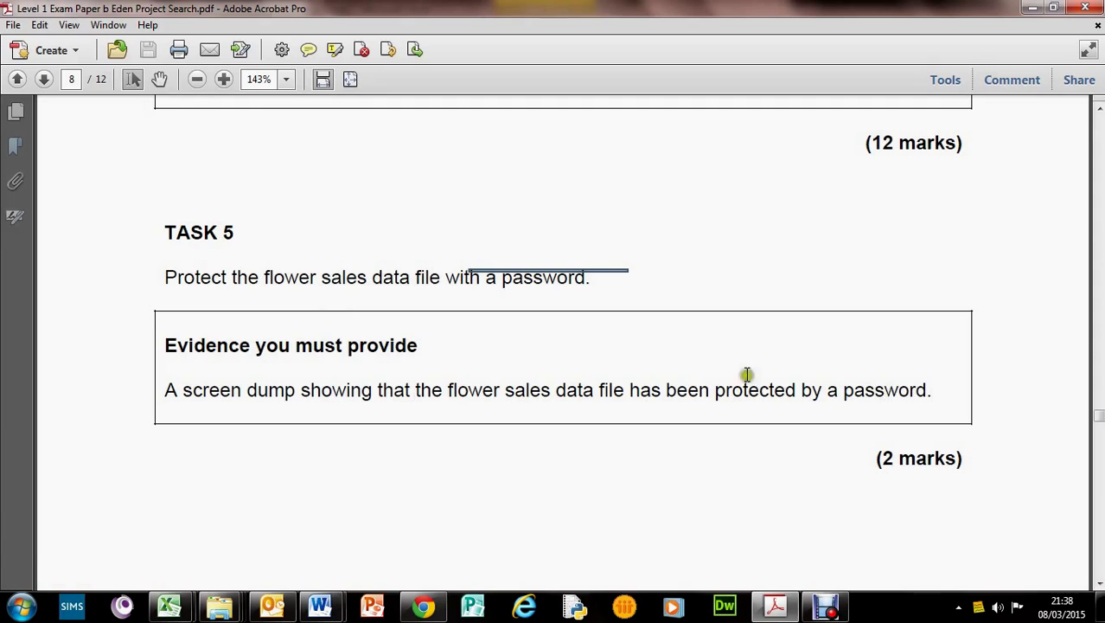
left_click(613, 285)
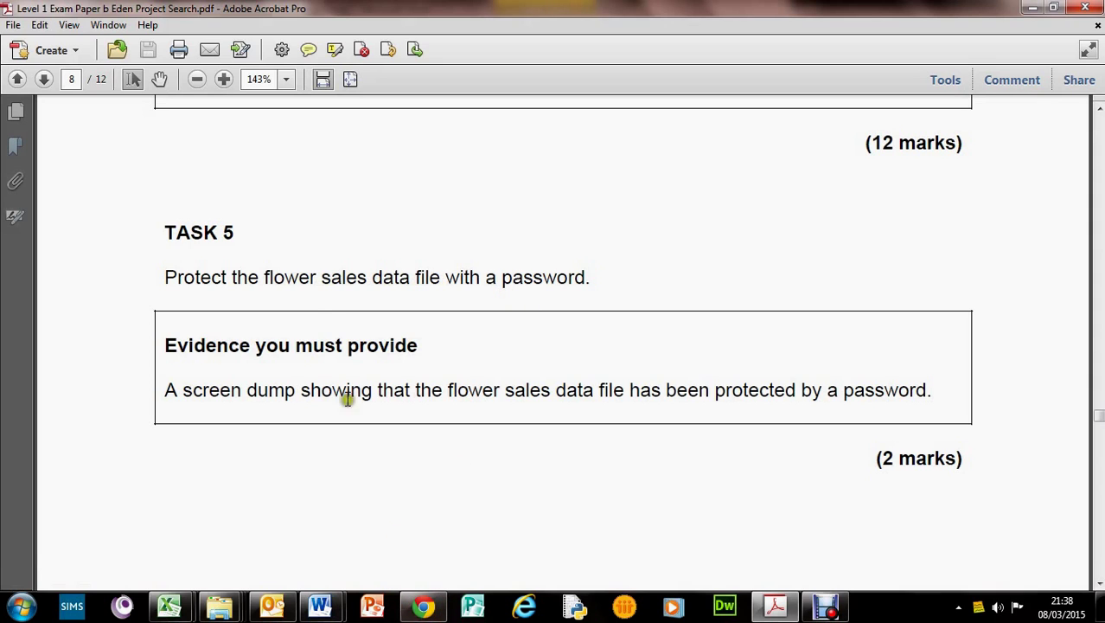
In the Functional Skills Exam folder, compare the flower shop sales data file with Flowers.
mouse_move(225, 612)
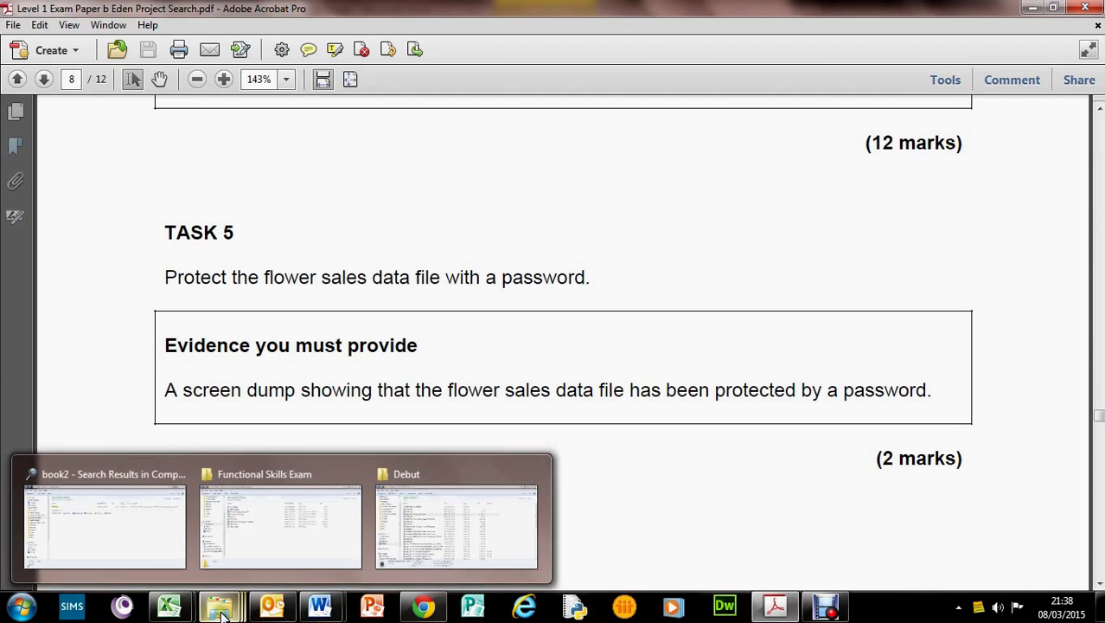
left_click(260, 553)
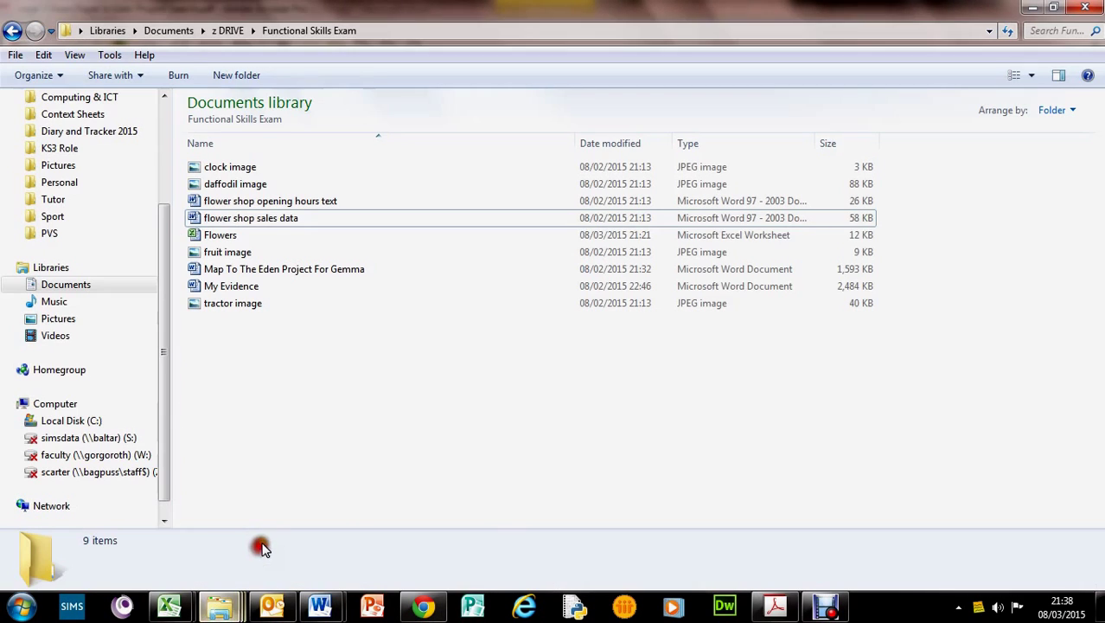
left_click(268, 221)
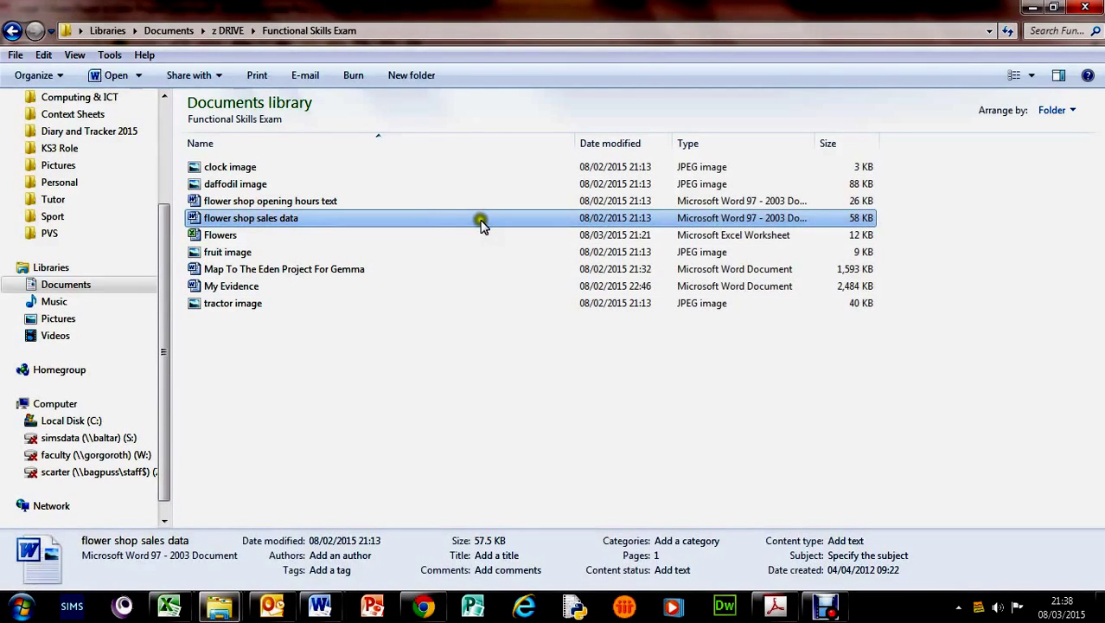
mouse_move(472, 222)
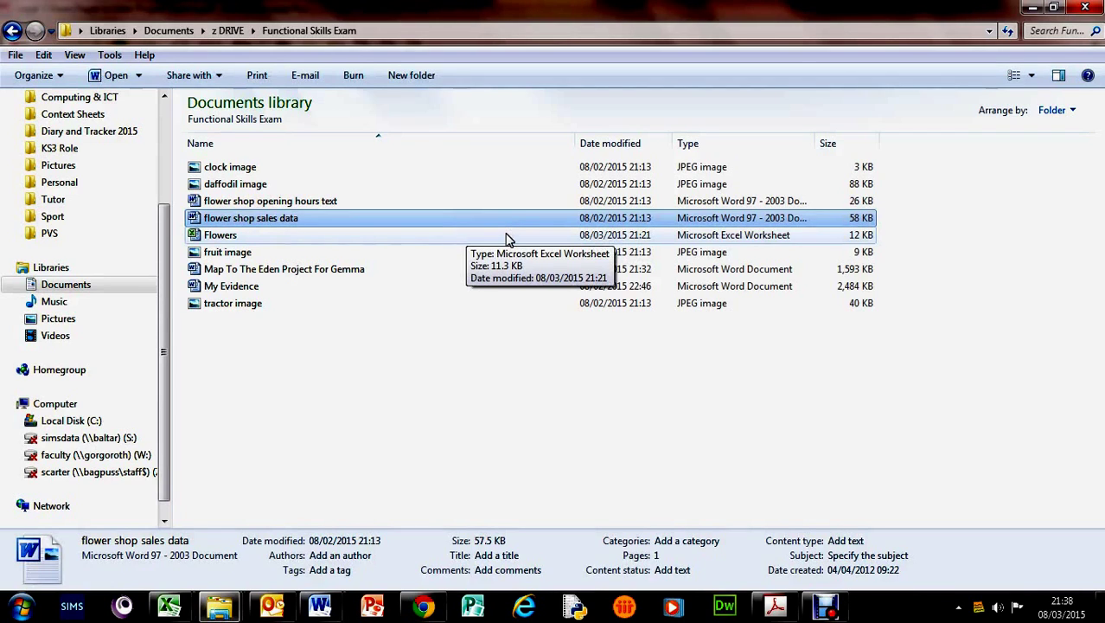
left_click(214, 235)
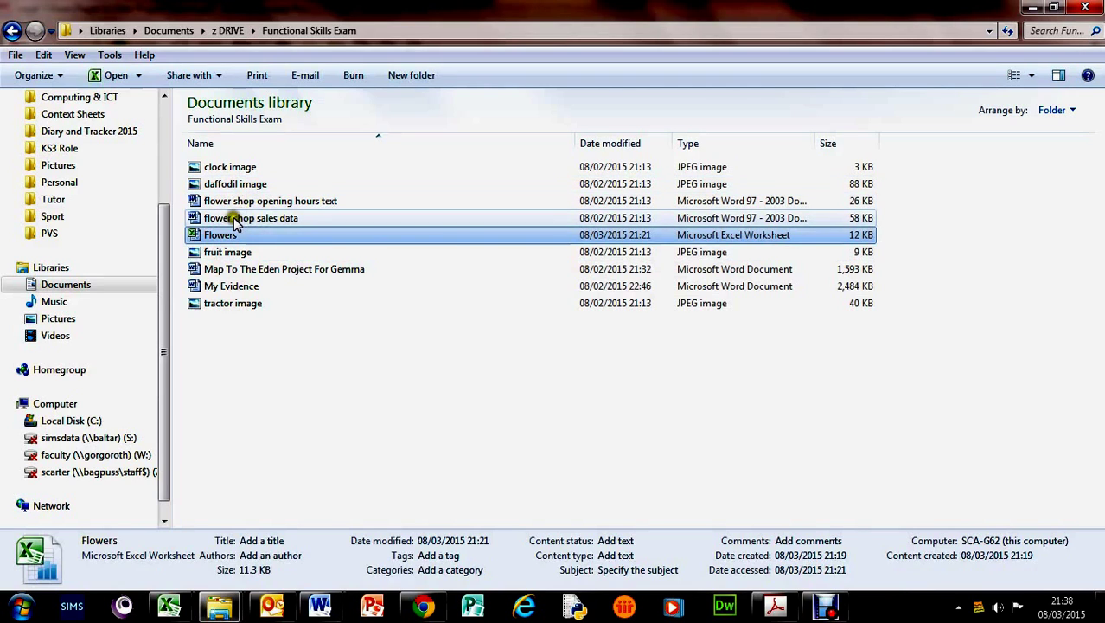
left_click(235, 220)
left_click(219, 238)
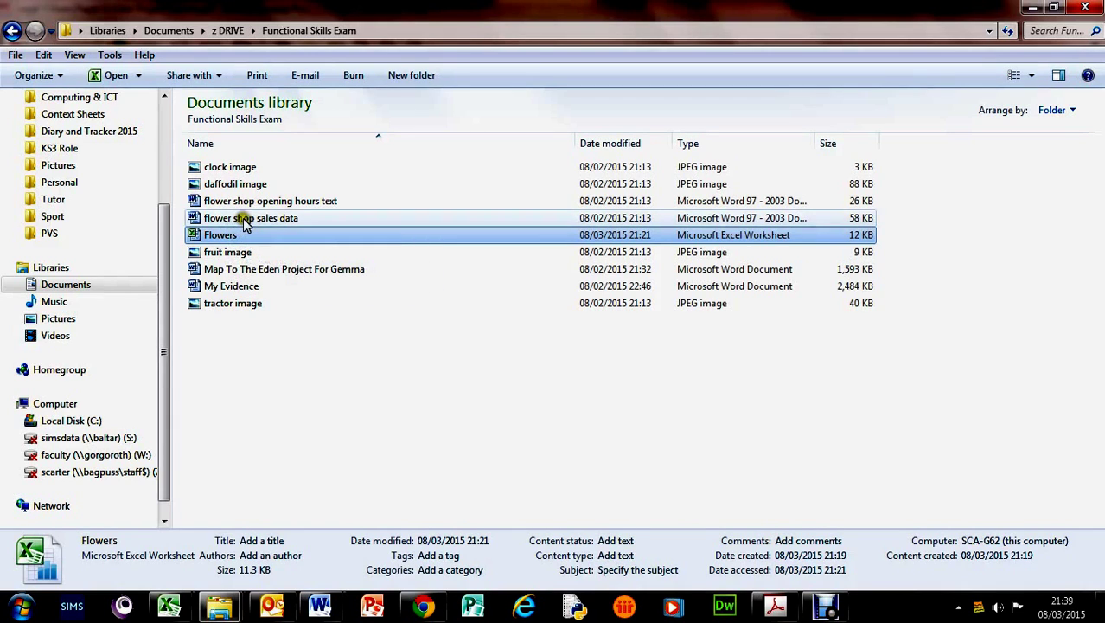
left_click(246, 219)
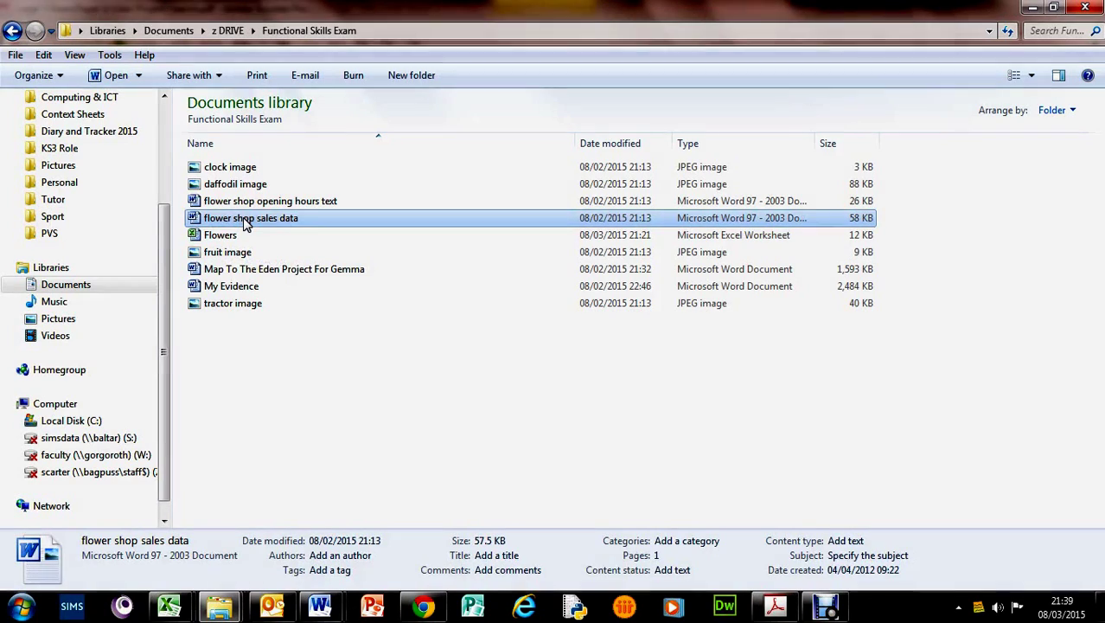
Open flower shop sales data, bring up Encrypt with Password from its Info page, then cancel.
left_click(251, 219)
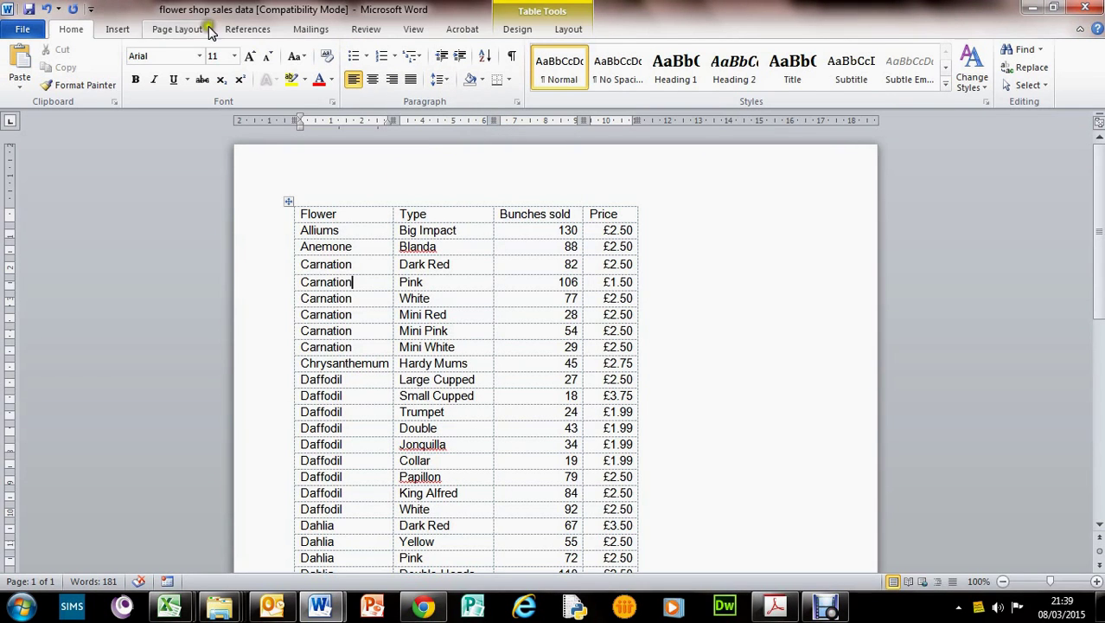
left_click(7, 32)
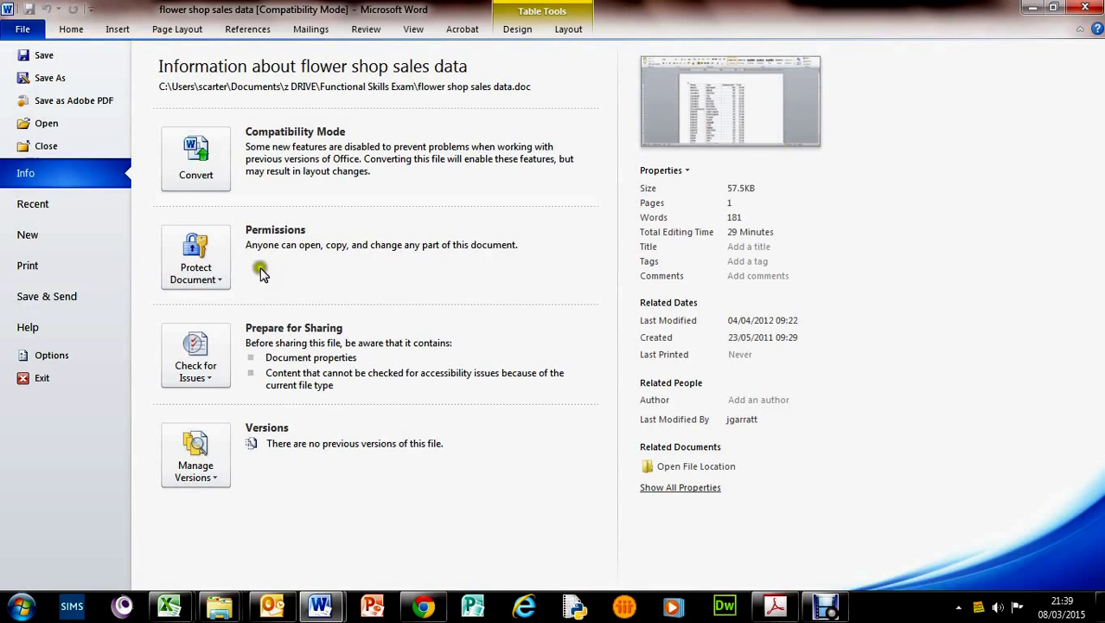
left_click(208, 273)
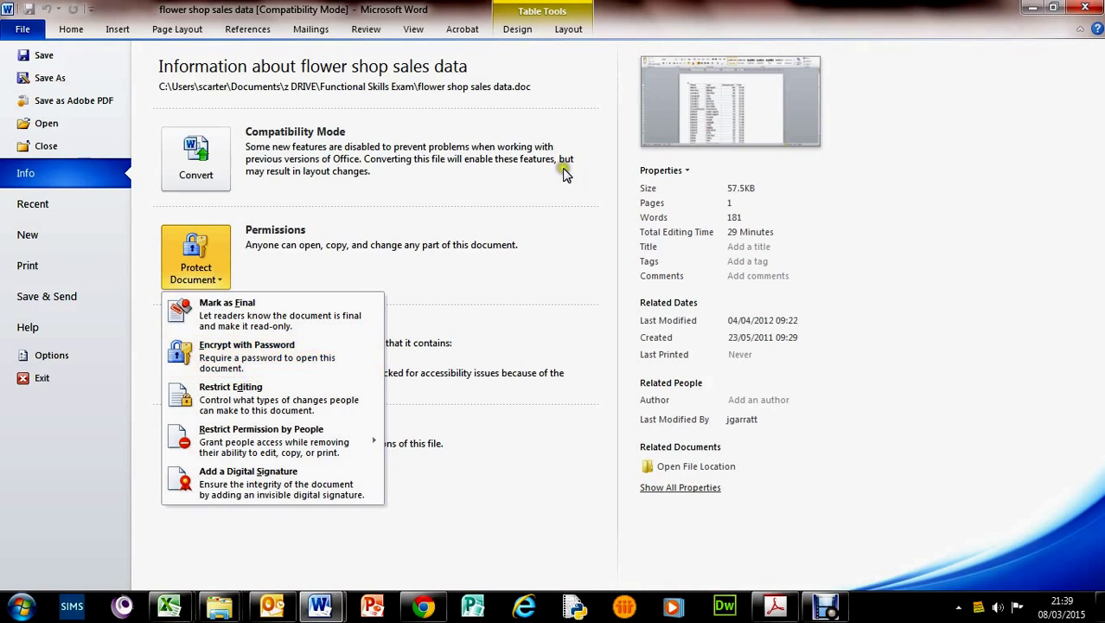
left_click(261, 350)
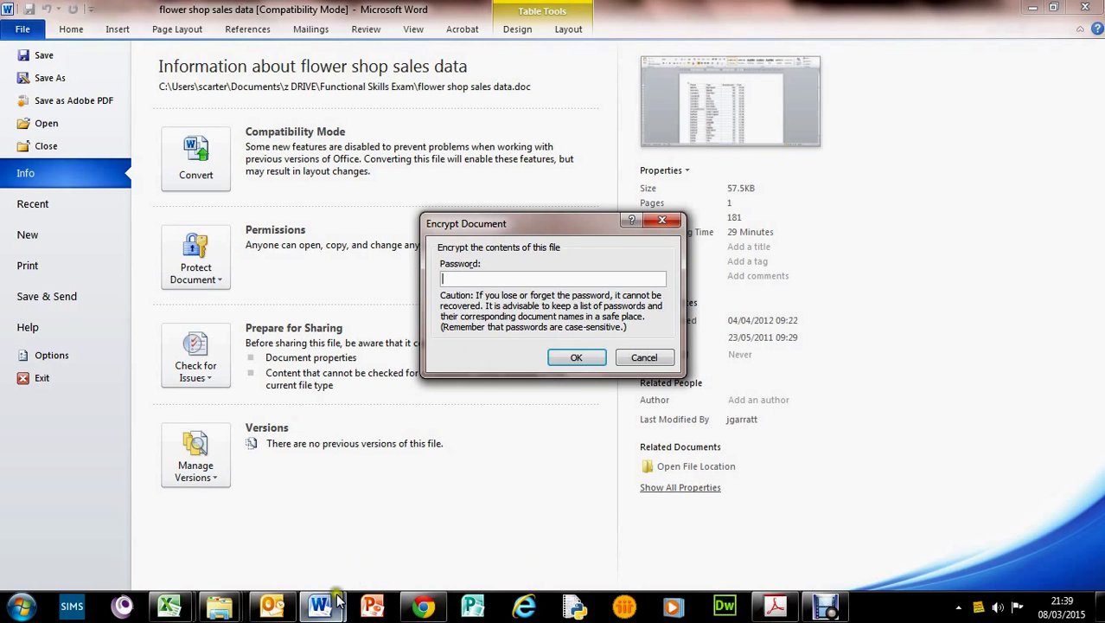
mouse_move(322, 604)
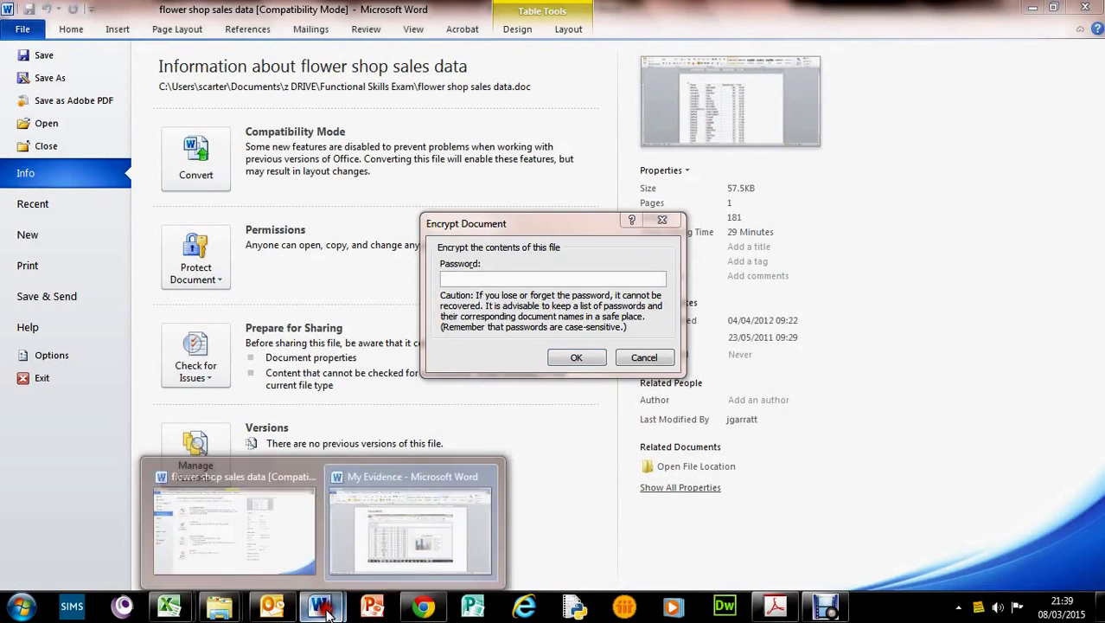
left_click(646, 357)
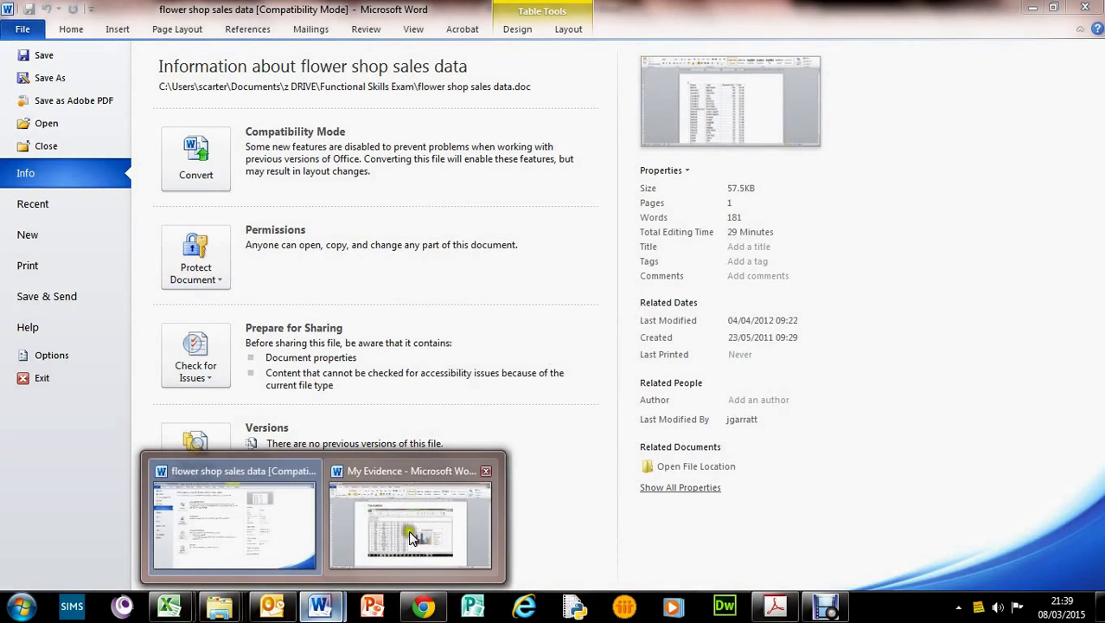
Add the heading 'Task 5- Protecting The Sales Data File' on a new page in My Evidence.
left_click(413, 536)
scroll(407, 406, "down", 5)
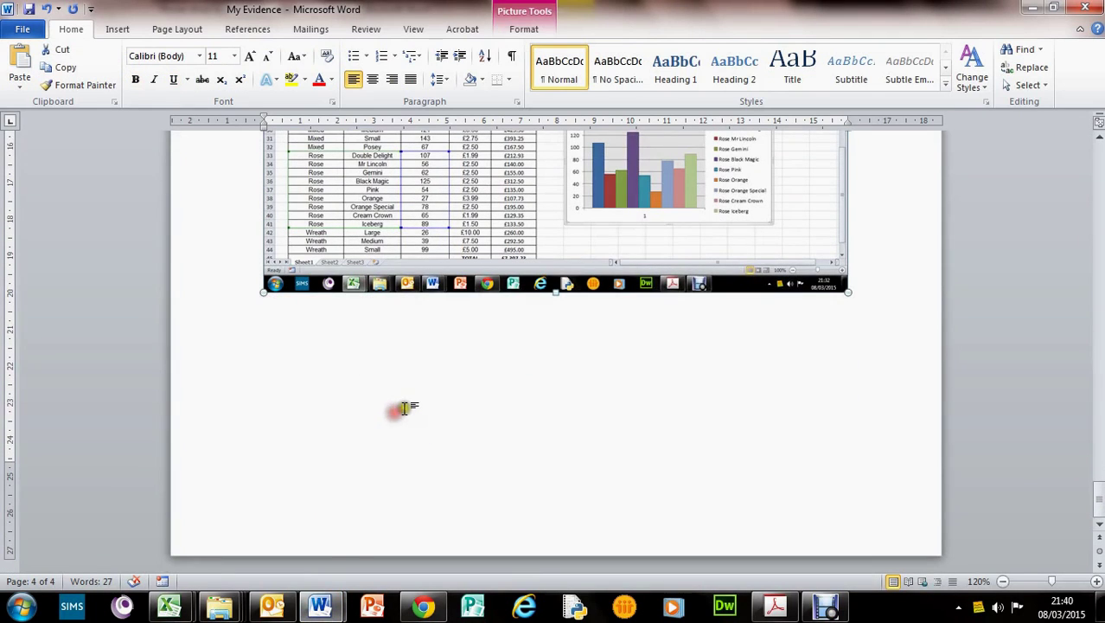
left_click(881, 296)
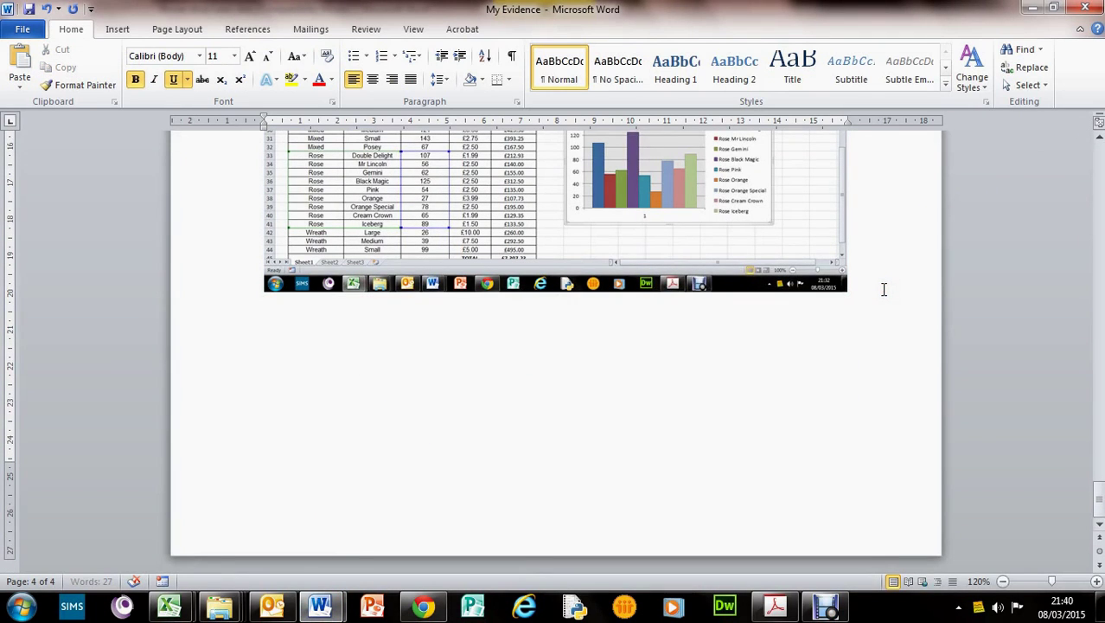
type("Task 5- Protecting Te")
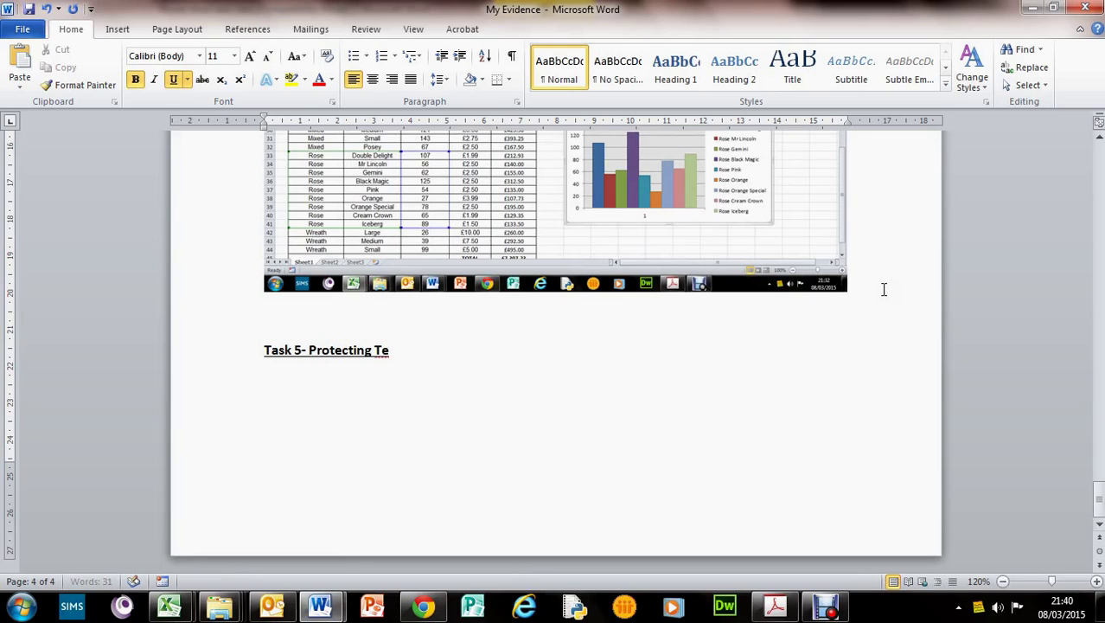
key("BackSpace")
type("he Sales Data File")
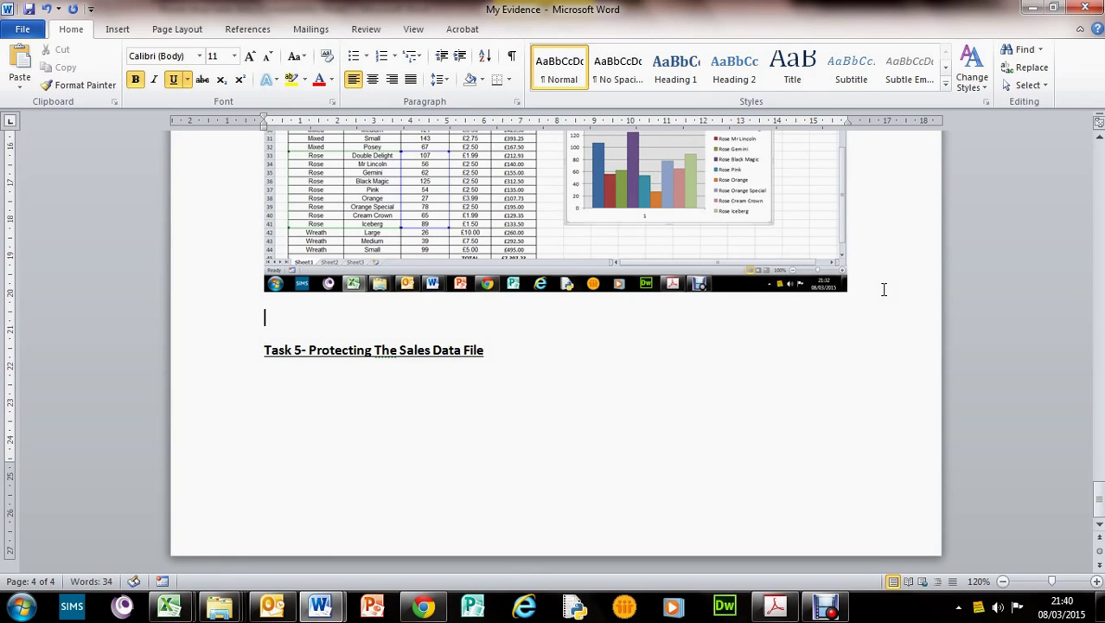
key("Return")
key("Return")
key("Return")
key("Return")
Paste the encryption-prompt screenshot below the Task 5 heading and select it.
scroll(900, 421, "down", 5)
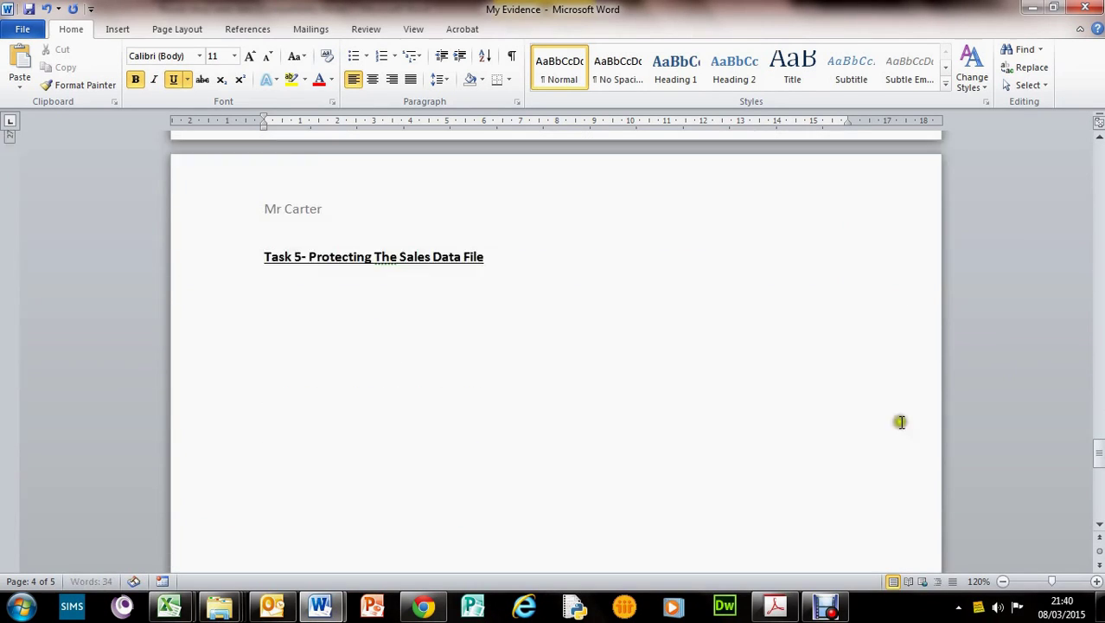
scroll(900, 421, "down", 1)
left_click(506, 254)
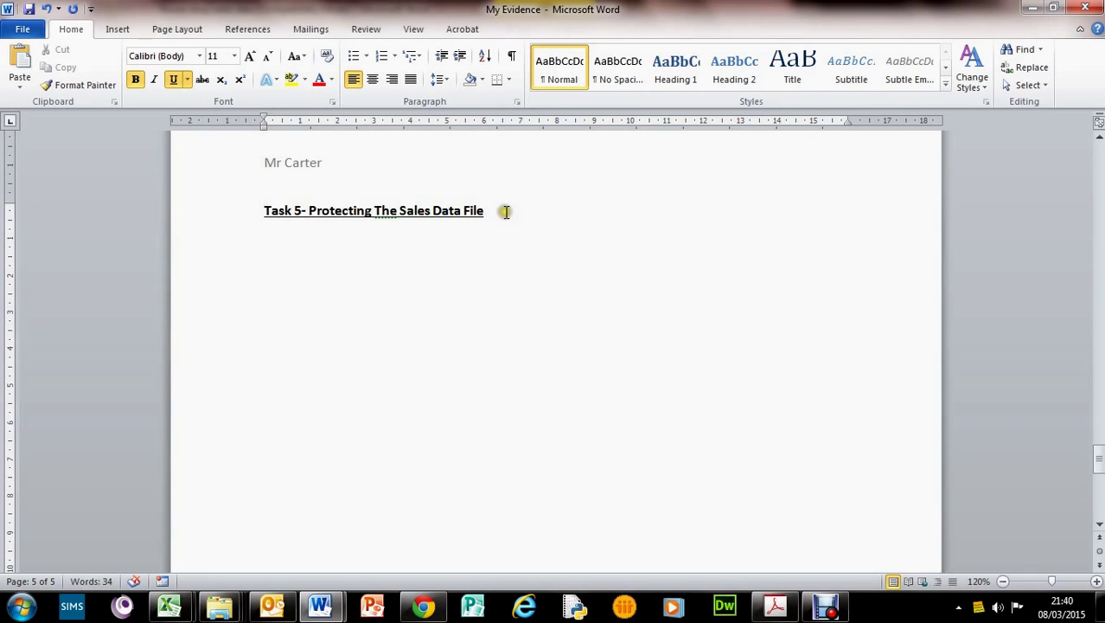
key("ctrl+v")
left_click(574, 354)
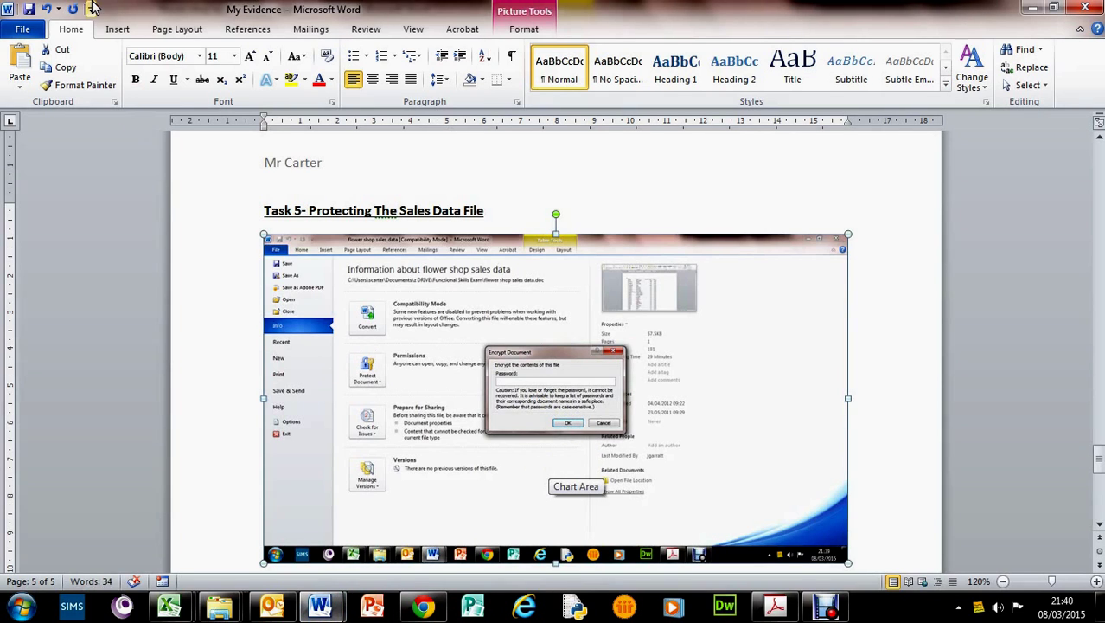
Draw a left-pointing block arrow on the screenshot beside the Encrypt Document dialog.
left_click(118, 29)
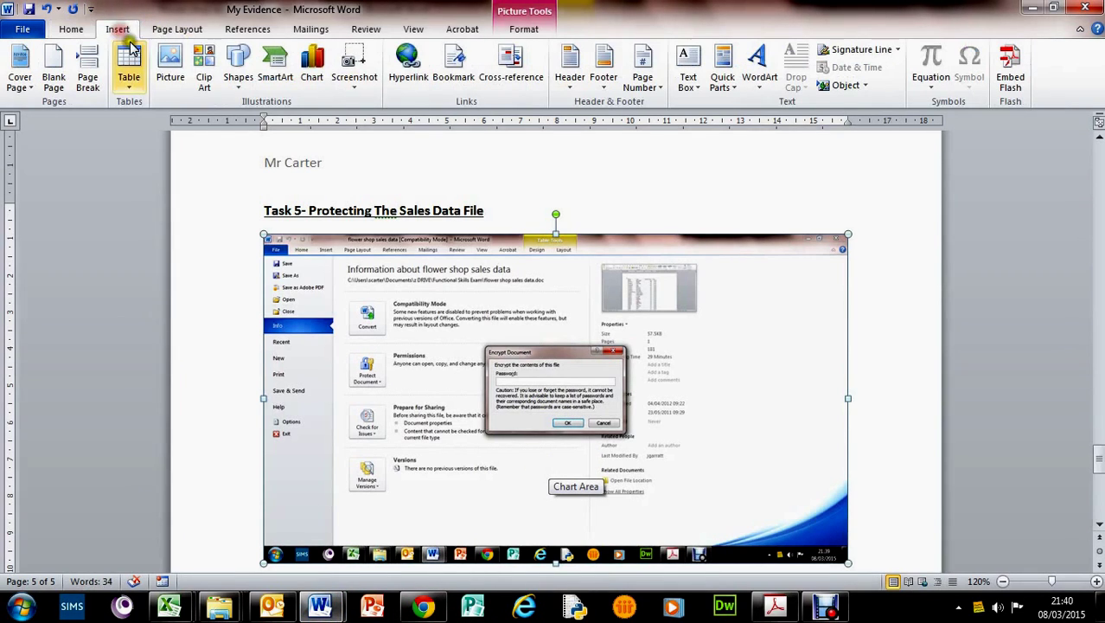
left_click(230, 82)
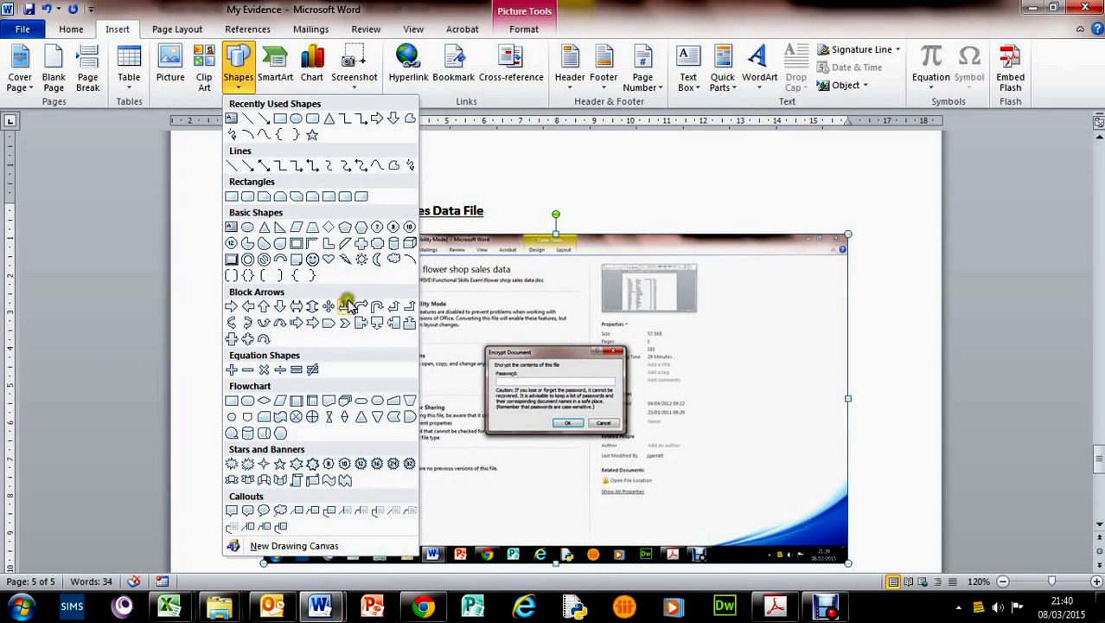
left_click(248, 306)
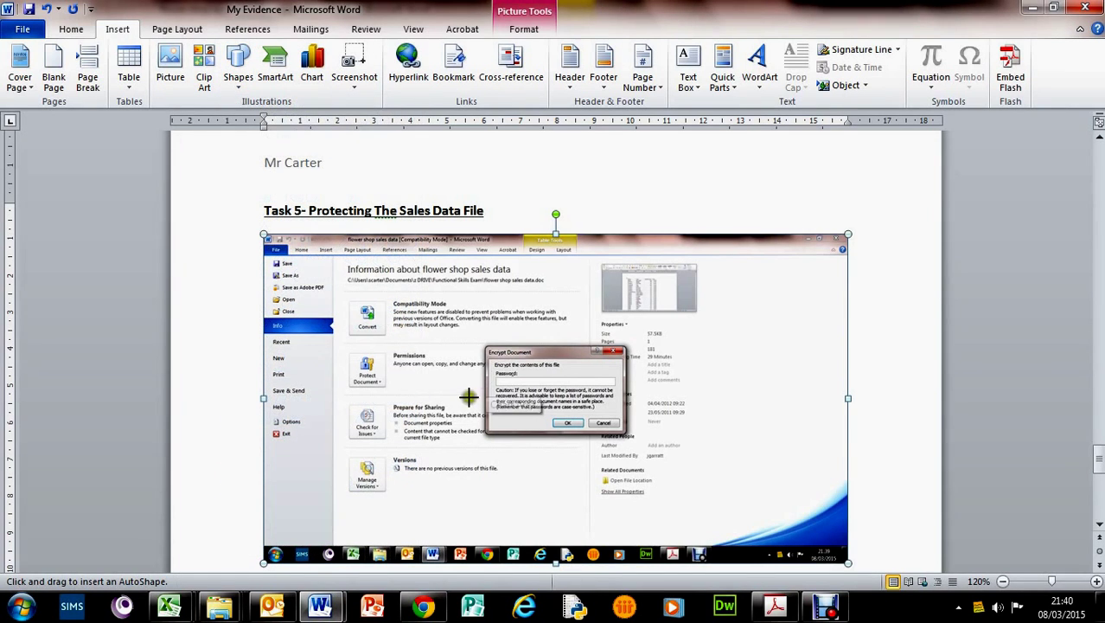
left_click_drag(437, 342, 489, 393)
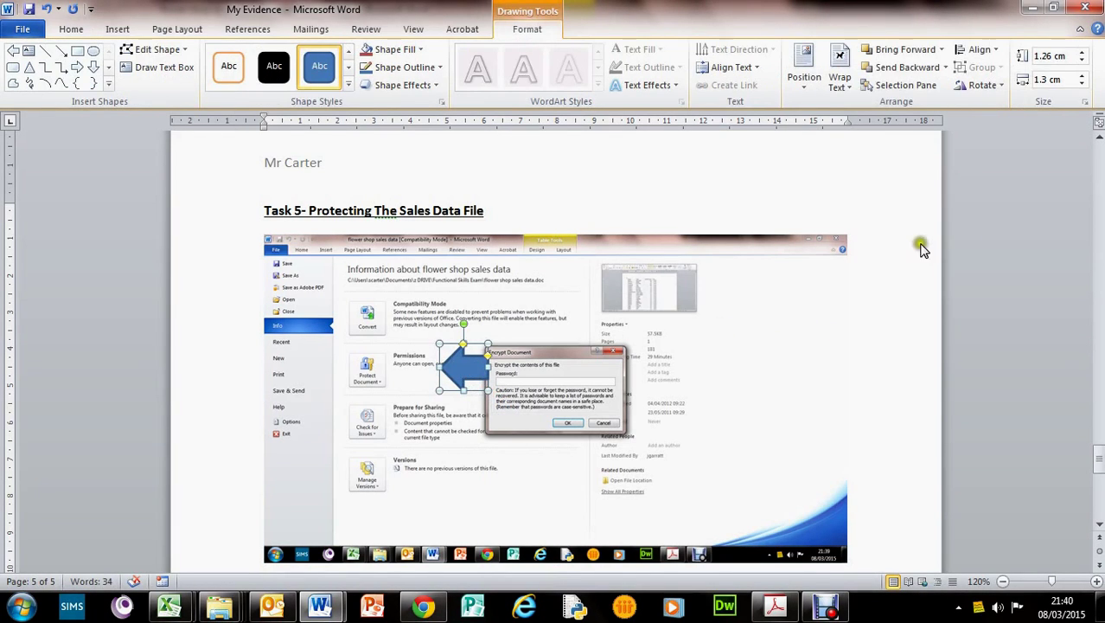
left_click(1004, 234)
scroll(723, 390, "down", 3)
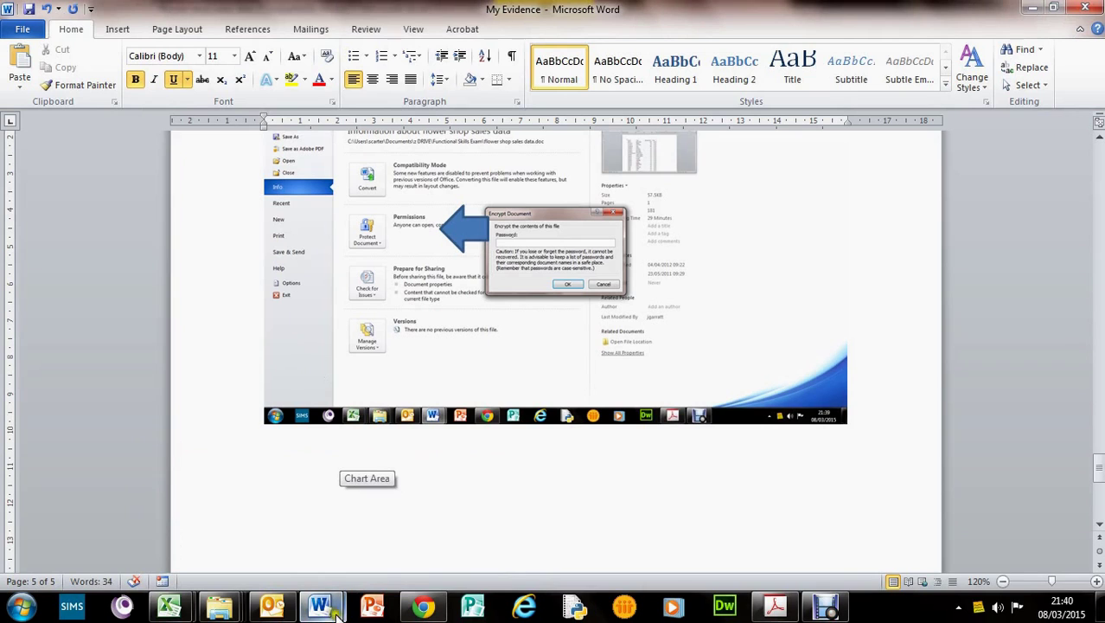
Encrypt flower shop sales data with a password, entering it and then re-entering it to confirm.
mouse_move(337, 612)
left_click(212, 553)
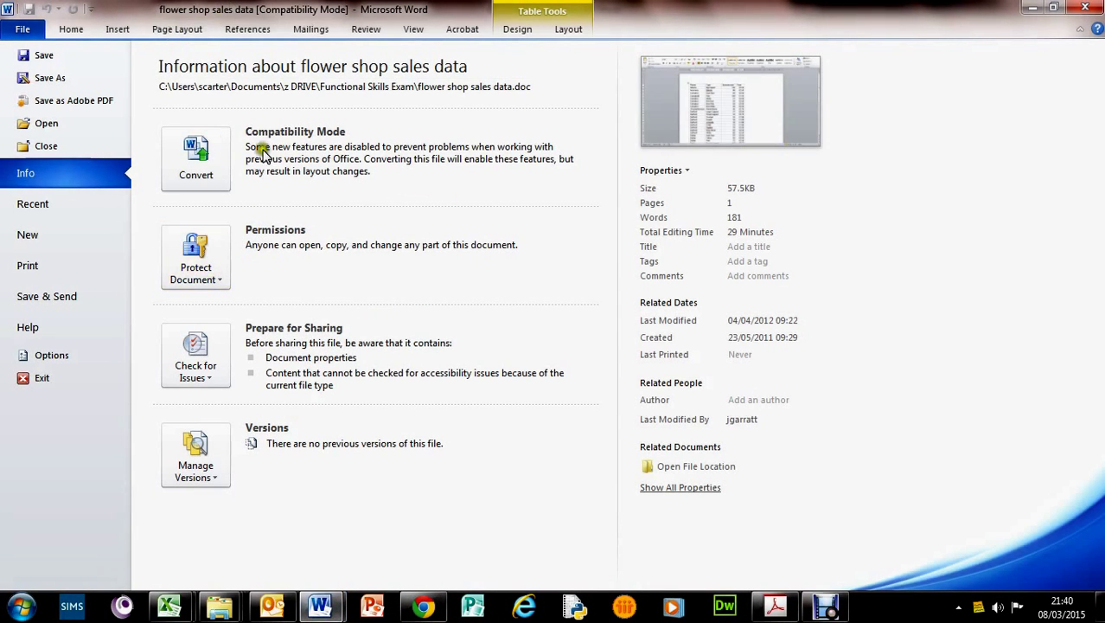
left_click(198, 256)
left_click(254, 363)
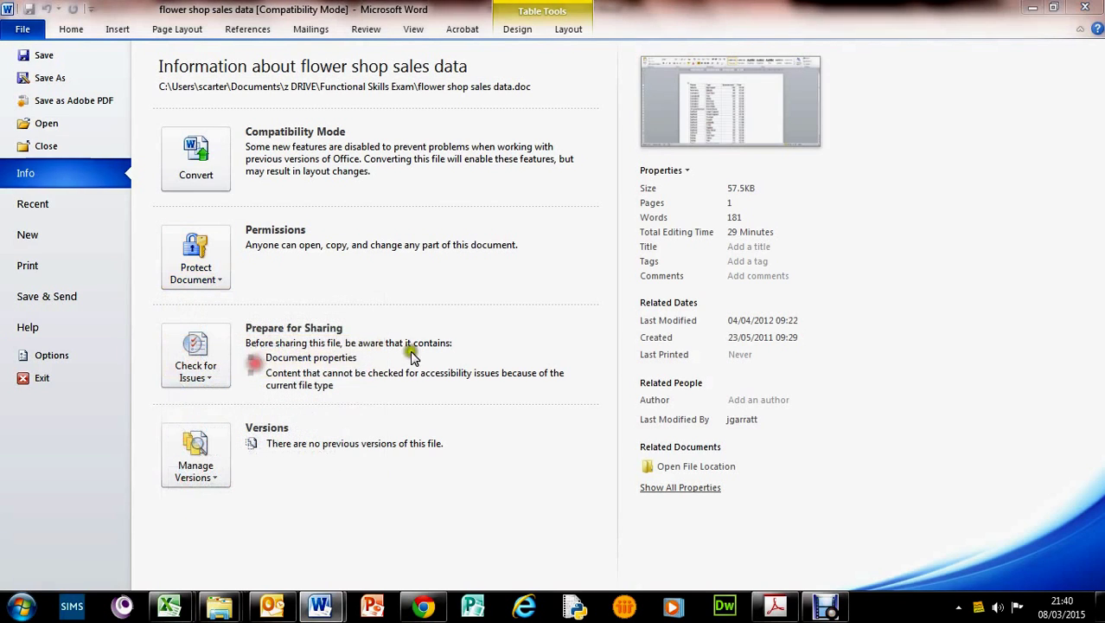
type("•")
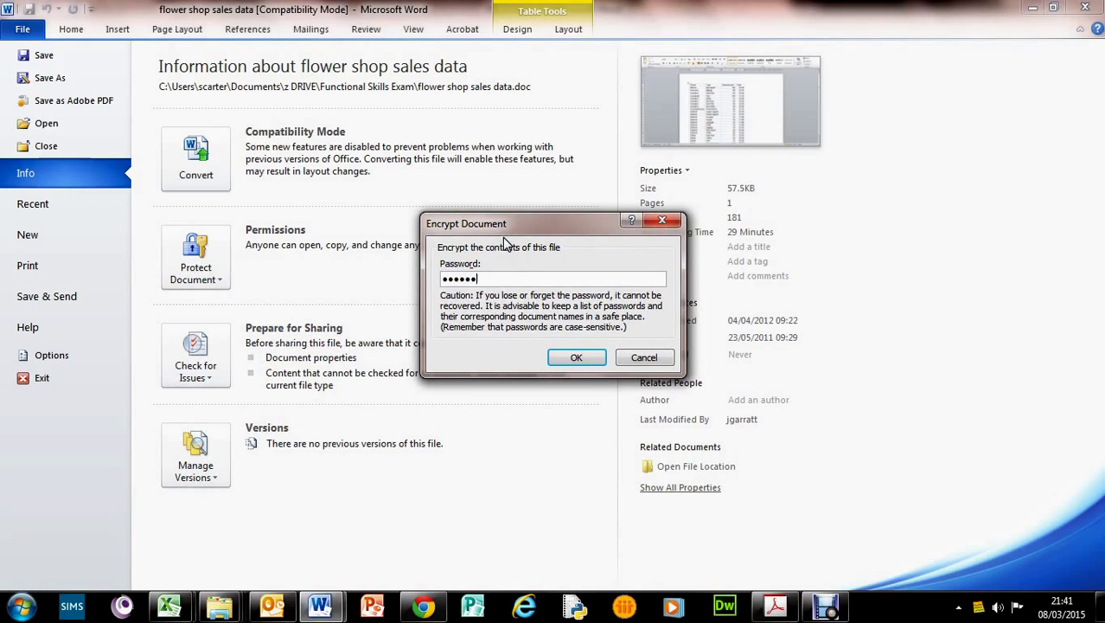
left_click(580, 370)
left_click(578, 362)
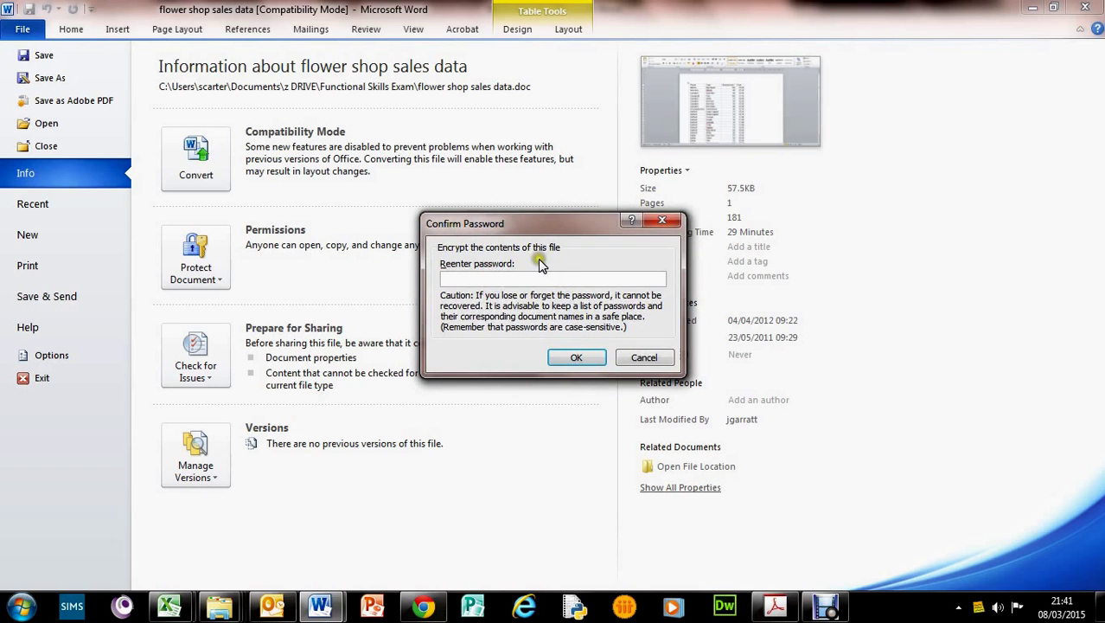
type("********")
left_click(574, 356)
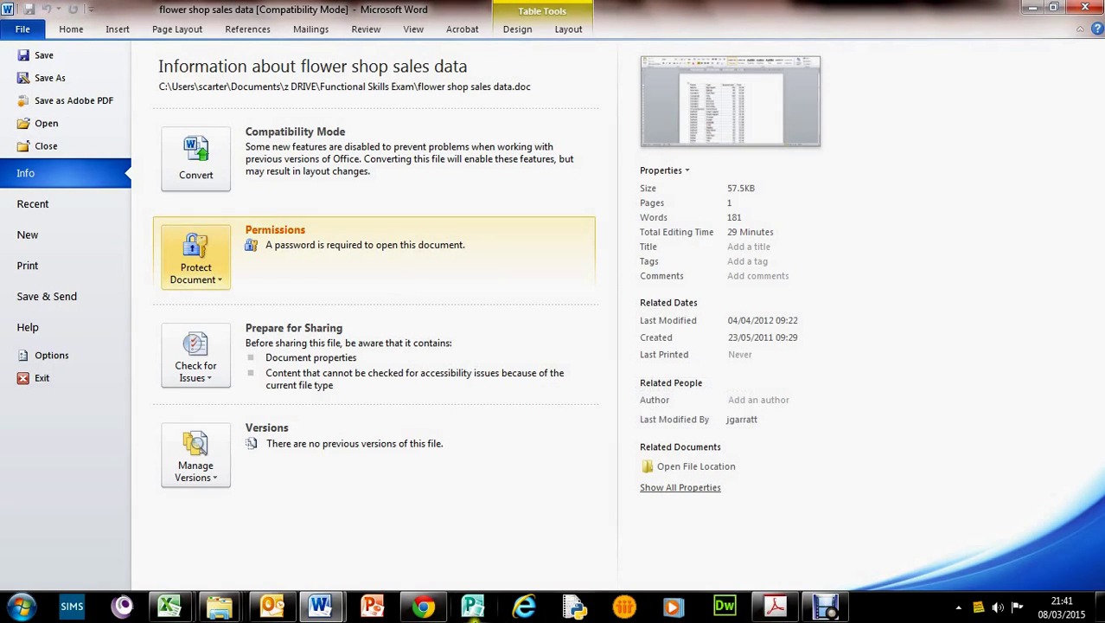
Return to My Evidence and place the cursor on the blank line below the screenshots.
mouse_move(320, 612)
left_click(424, 540)
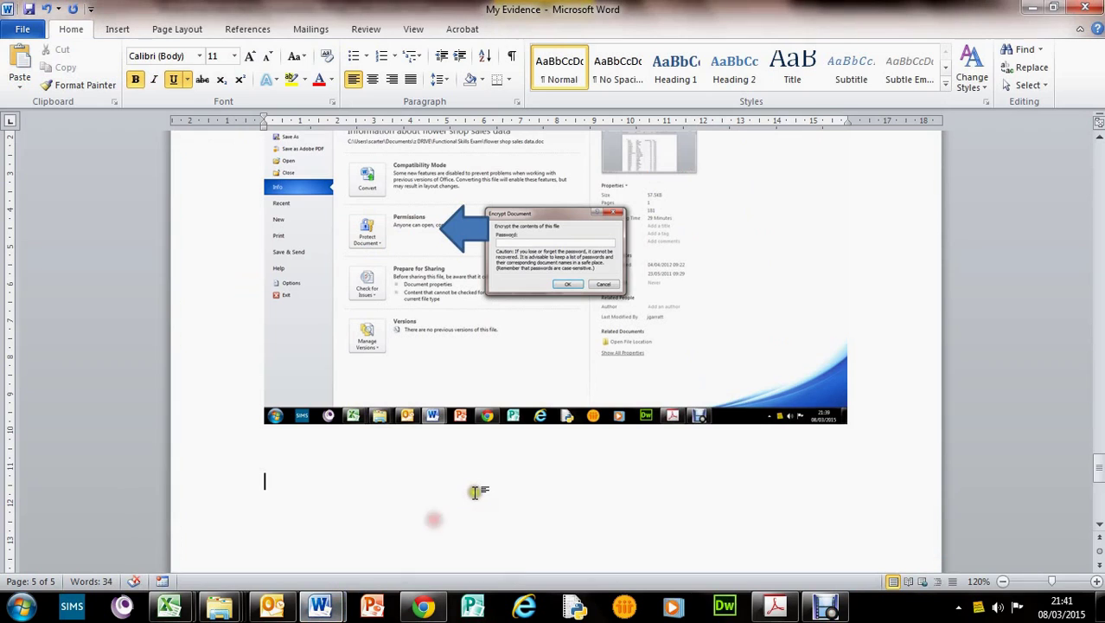
scroll(481, 491, "up", 3)
scroll(501, 432, "down", 10)
scroll(545, 367, "up", 5)
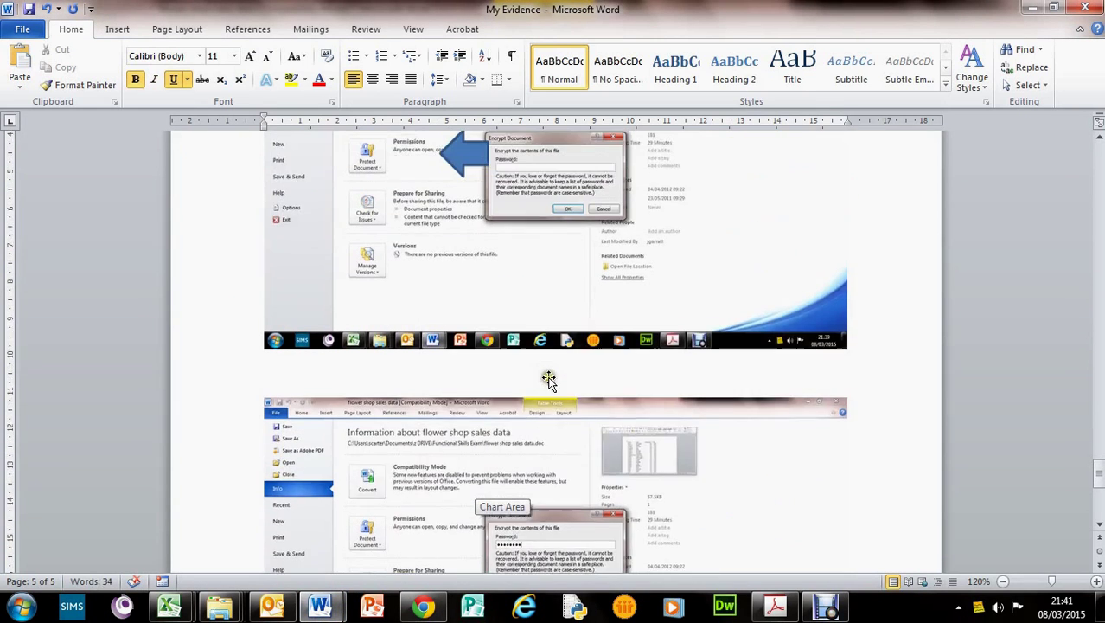
scroll(543, 259, "down", 10)
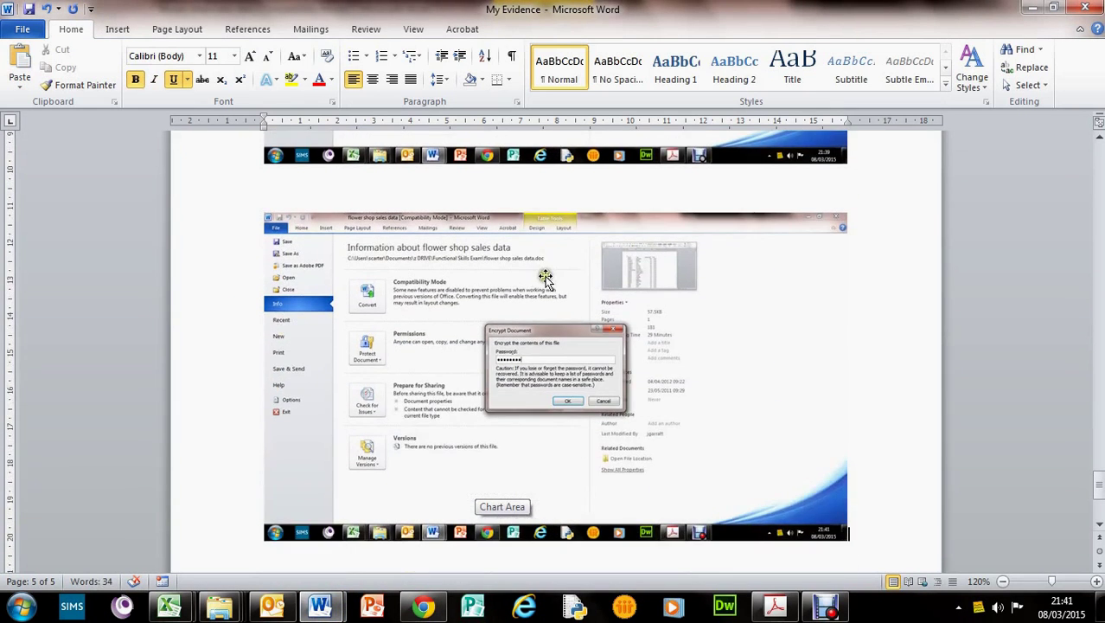
left_click(533, 327)
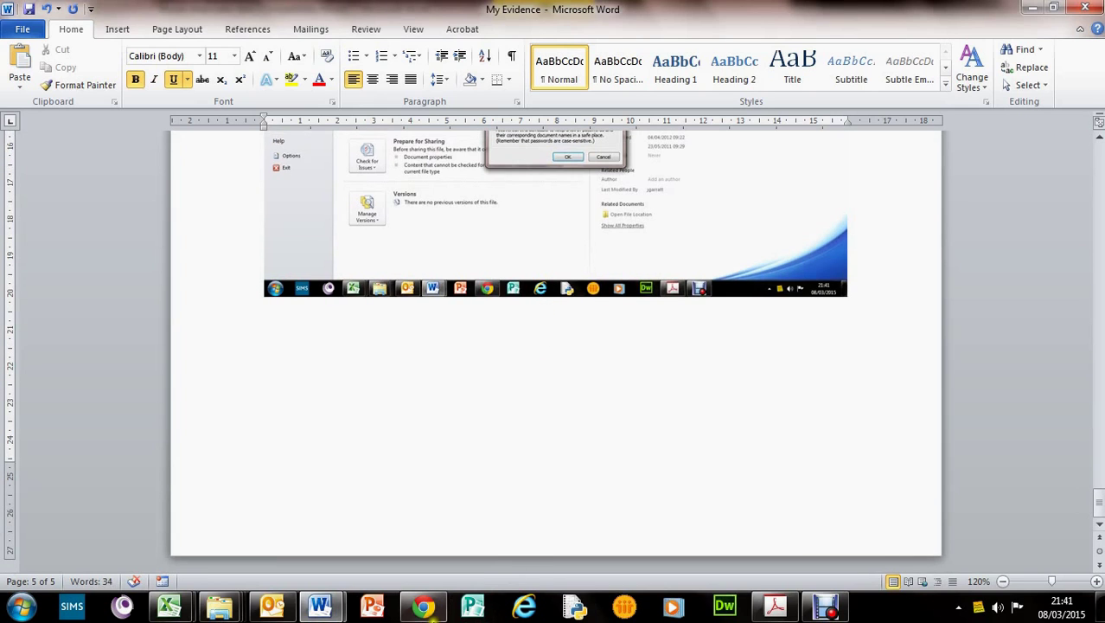
Close flower shop sales data, saving it in the stronger-encryption Word Document format under its existing name.
mouse_move(322, 608)
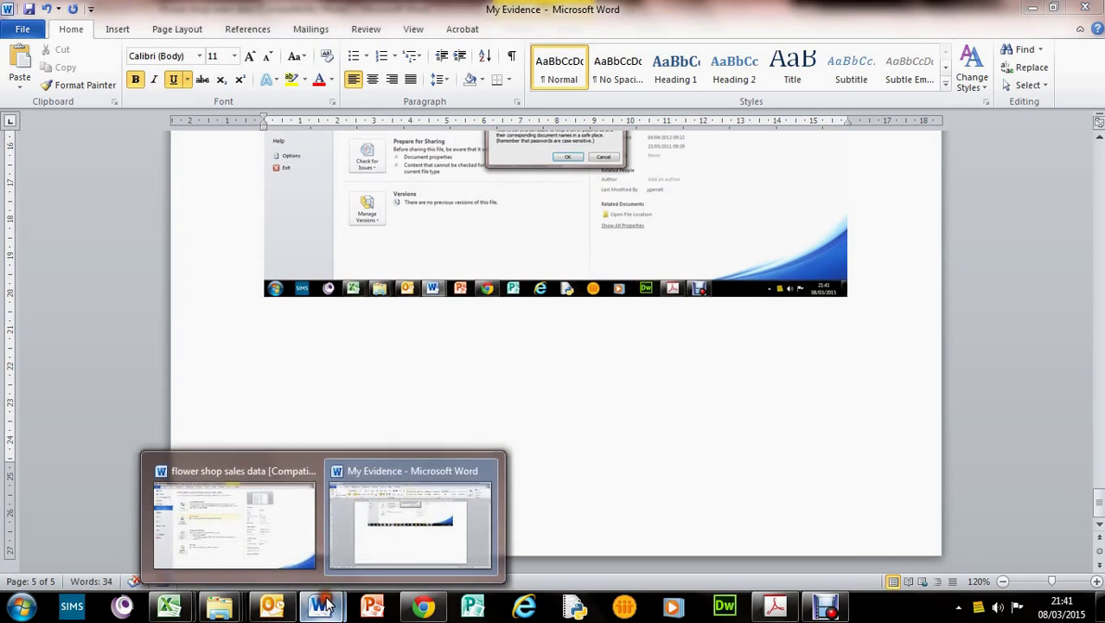
left_click(260, 523)
key("Escape")
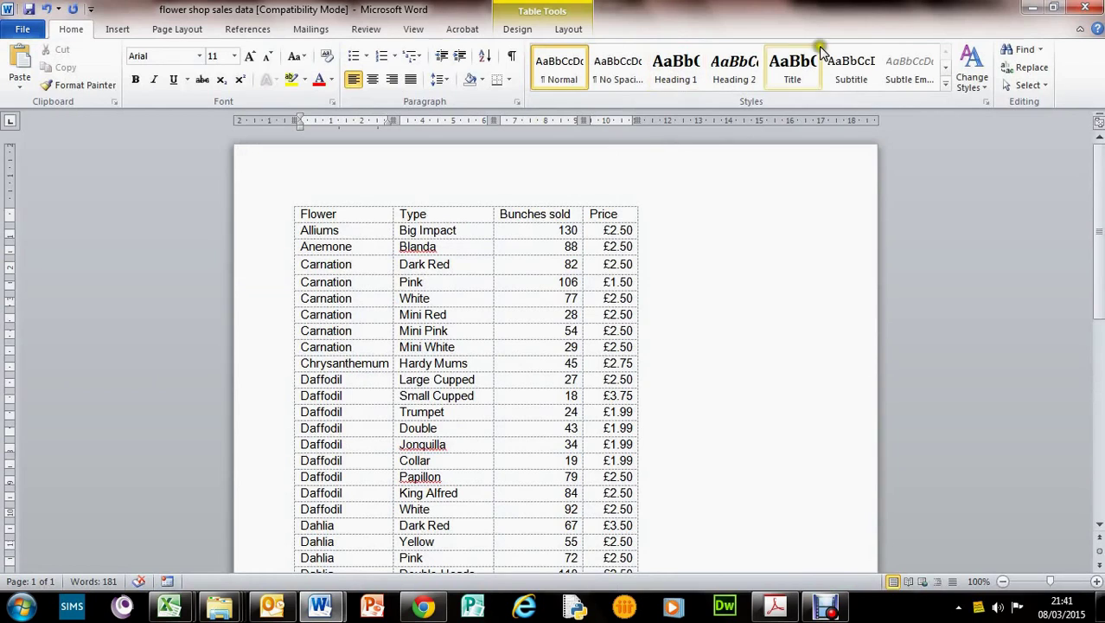
left_click(1085, 7)
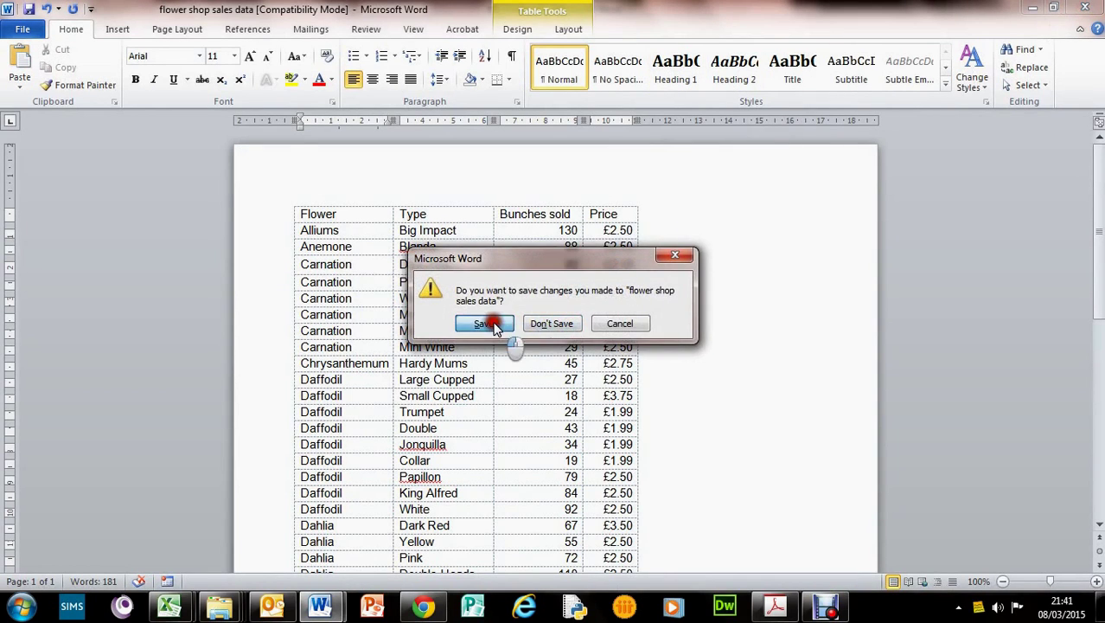
left_click(493, 323)
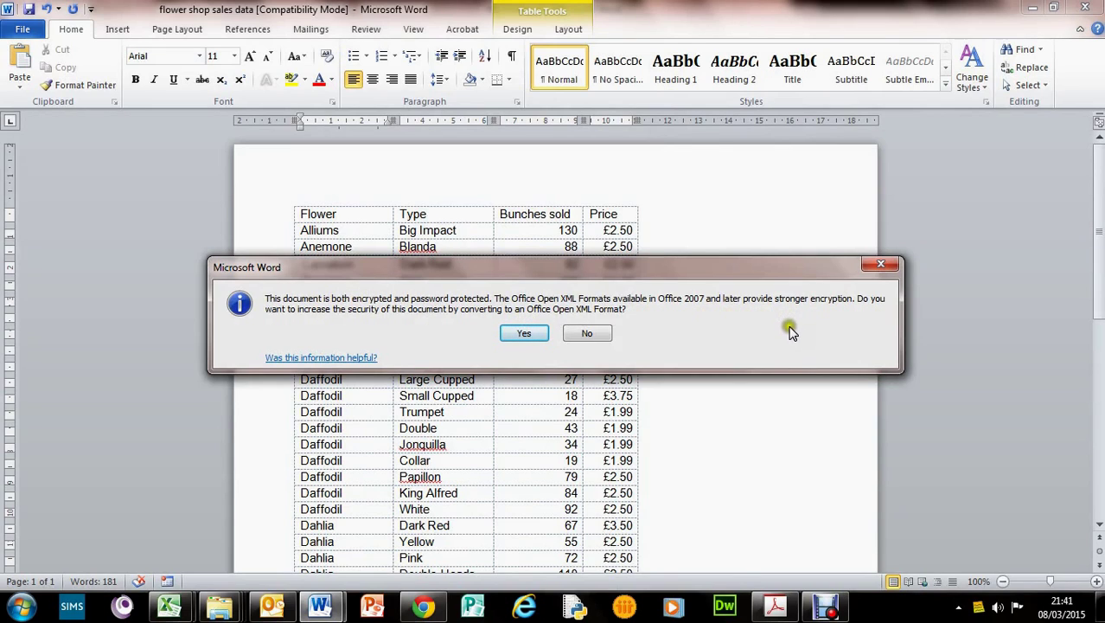
left_click(525, 334)
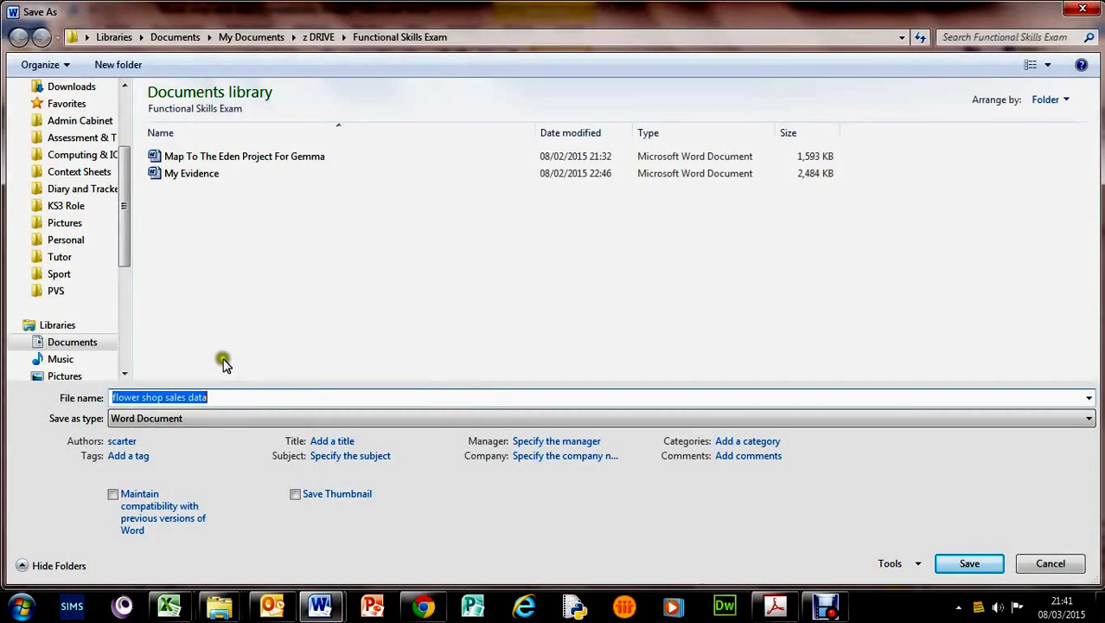
key("Return")
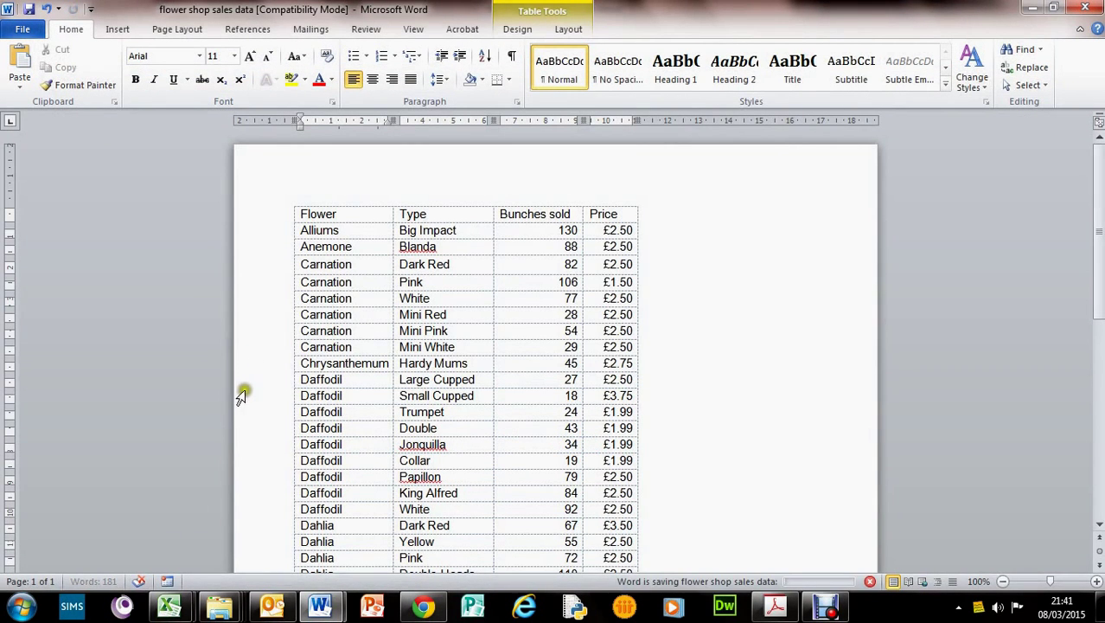
key("alt+F4")
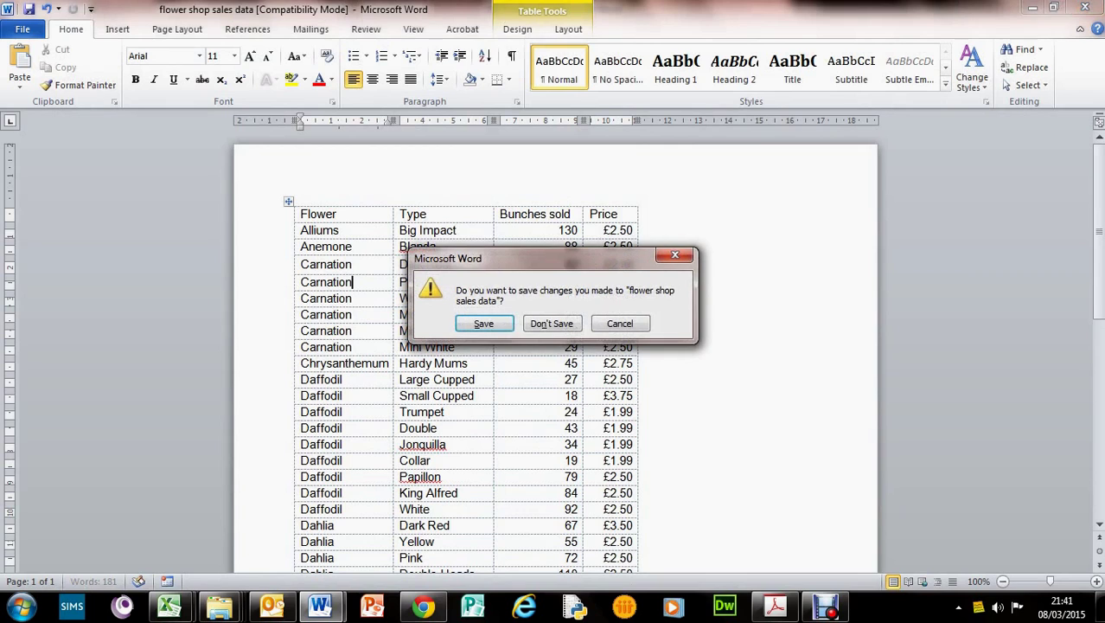
Save the changes, then open flower shop sales data from the Functional Skills Exam folder and dismiss its password prompt.
left_click(493, 327)
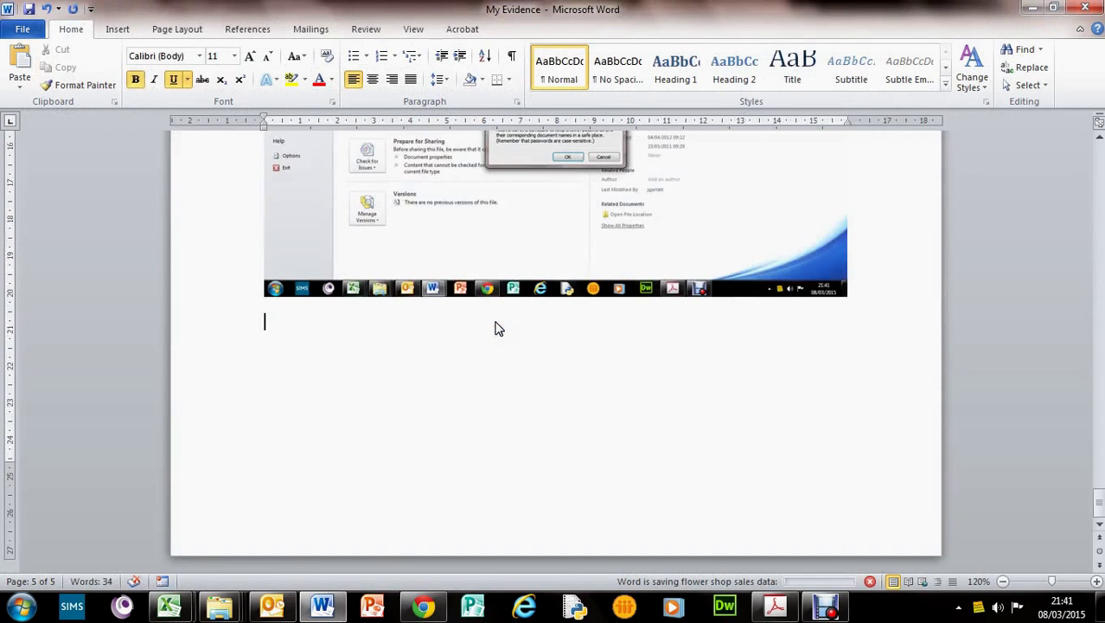
mouse_move(220, 606)
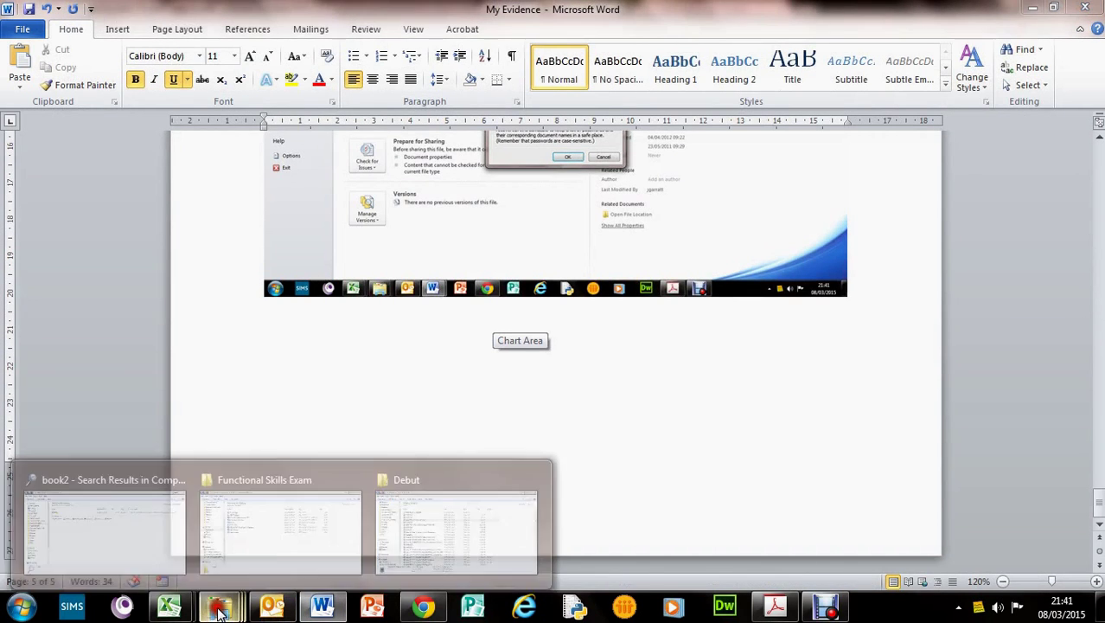
left_click(242, 505)
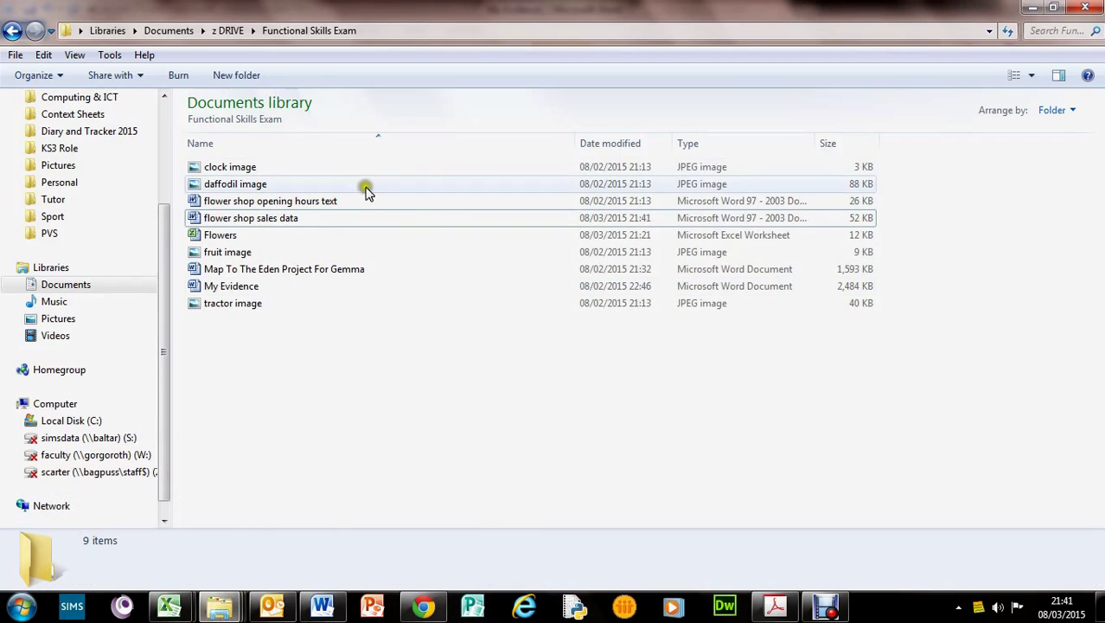
left_click(298, 221)
double_click(298, 222)
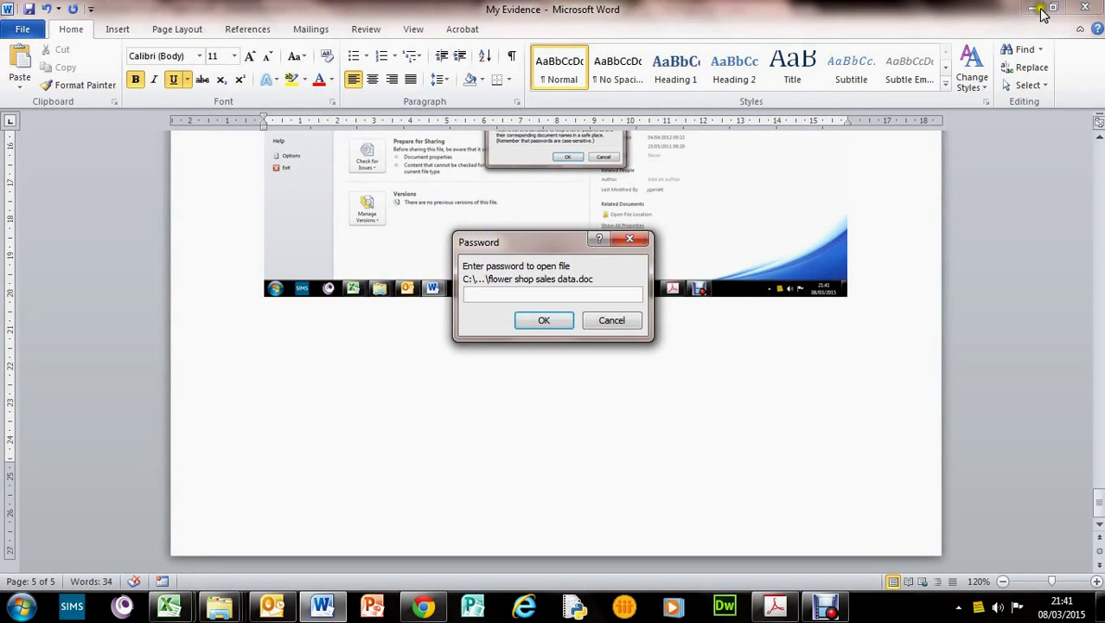
left_click(609, 327)
left_click(633, 317)
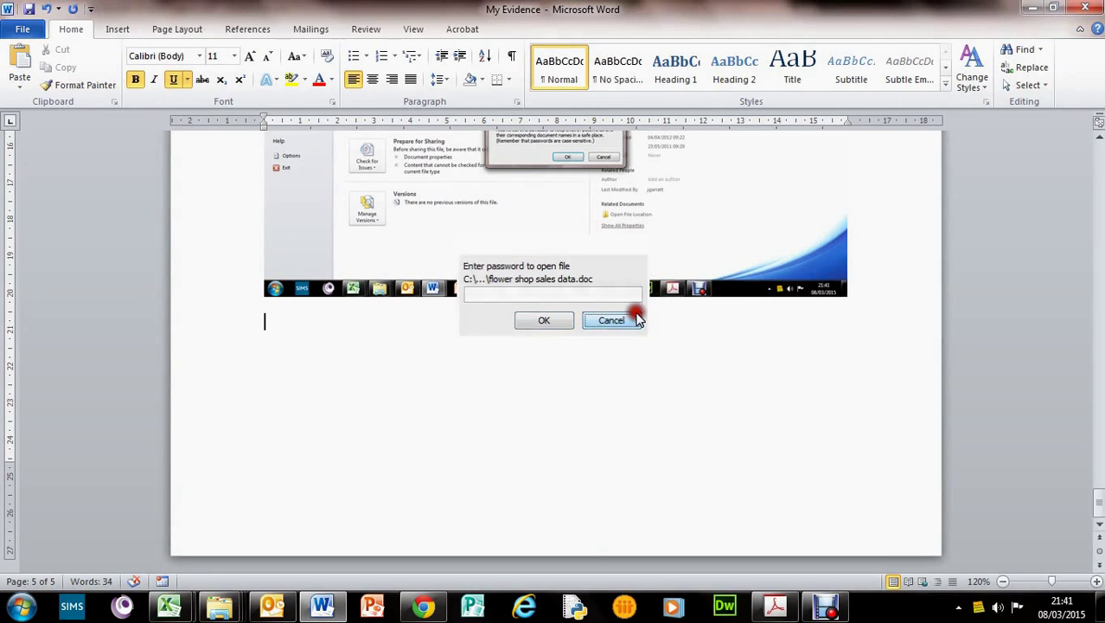
Minimize Word and reopen flower shop sales data to bring up the password prompt again.
left_click(1030, 8)
left_click(262, 222)
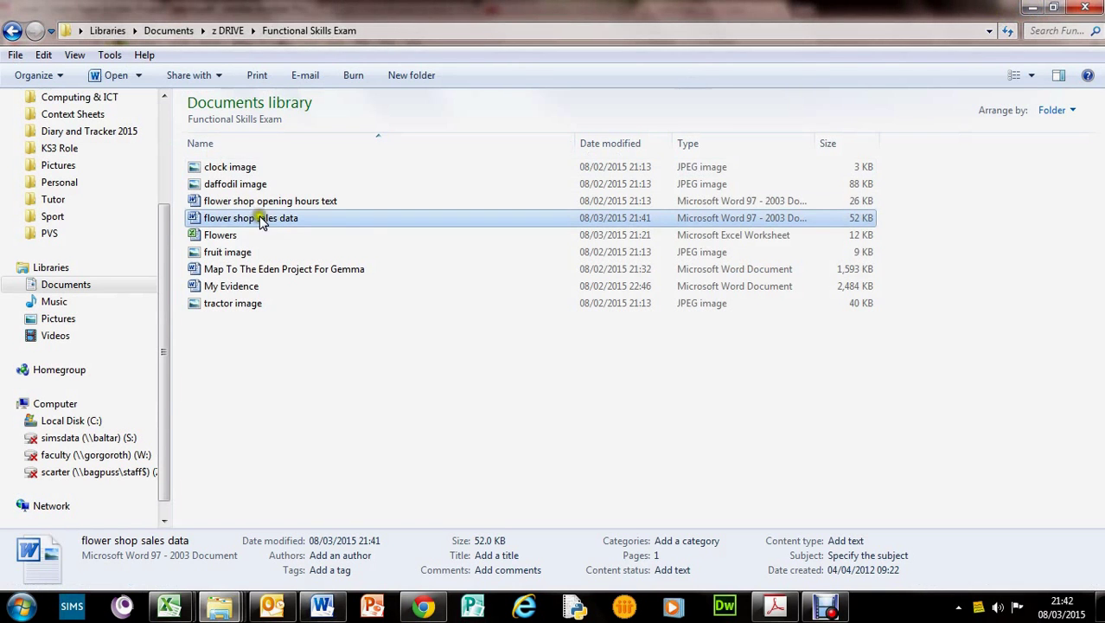
double_click(268, 222)
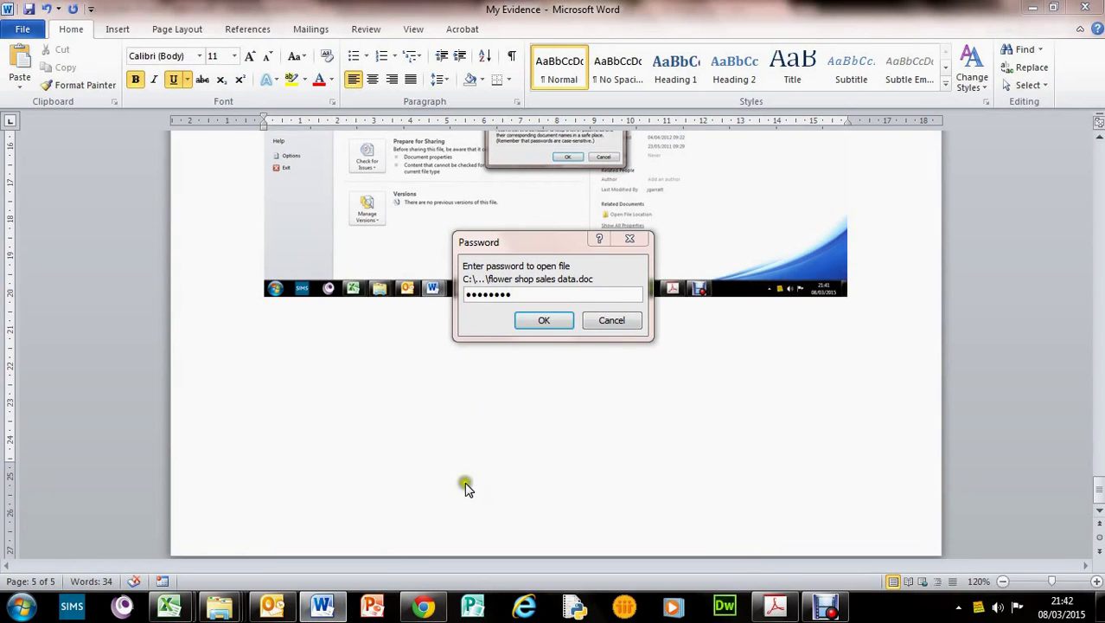
Open the sales data file with its password and paste the prompt screenshot into My Evidence.
left_click(544, 320)
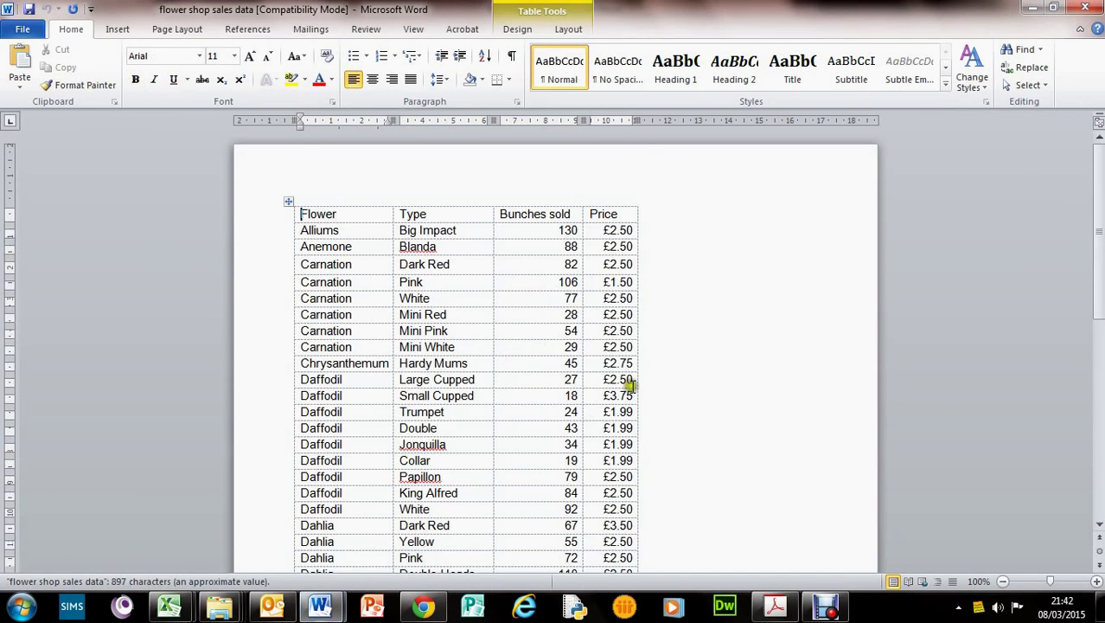
scroll(508, 435, "down", 5)
mouse_move(320, 605)
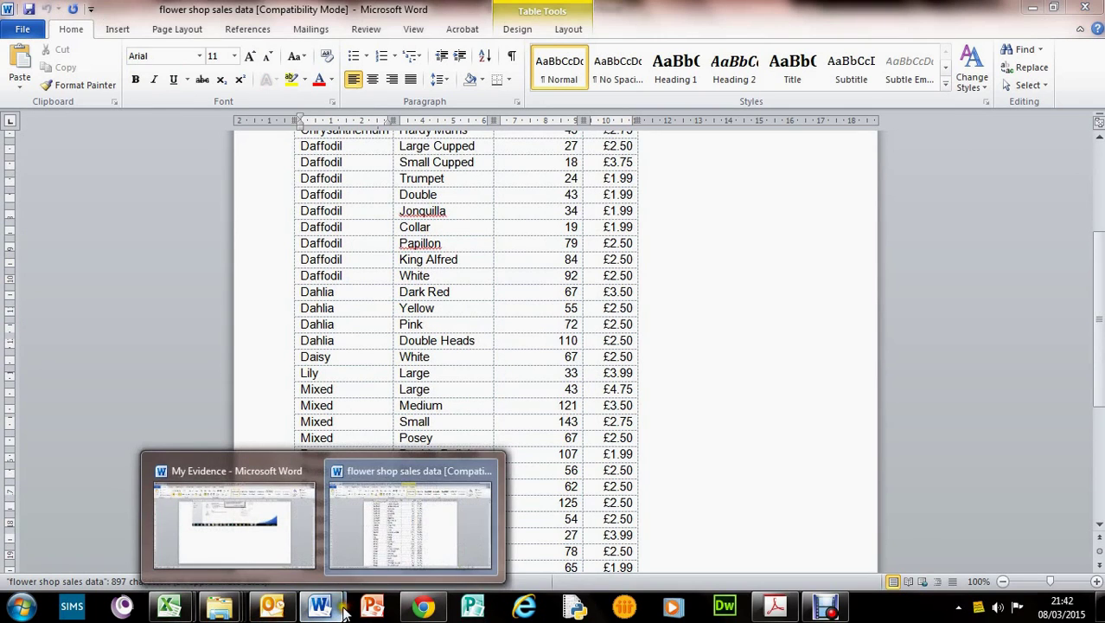
left_click(283, 535)
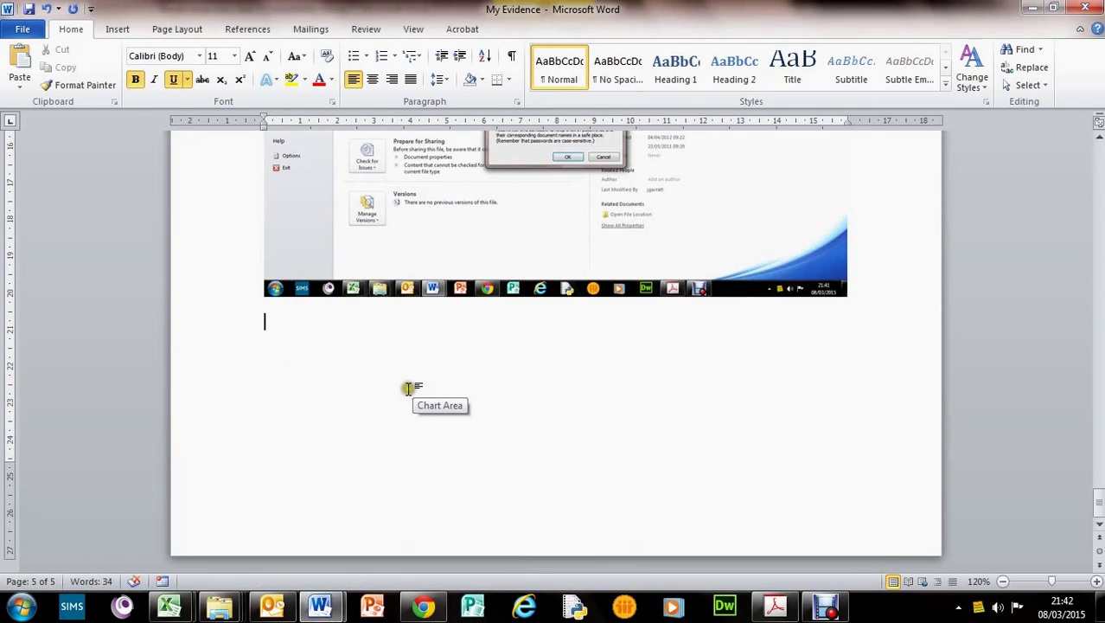
key("ctrl+v")
key("ctrl+v")
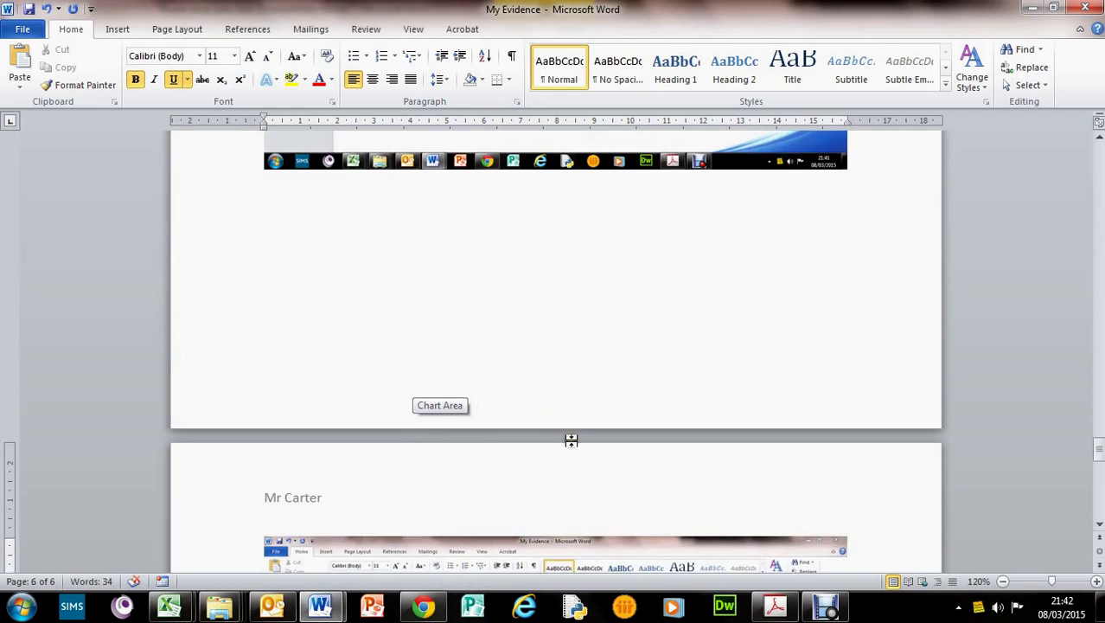
scroll(571, 440, "down", 5)
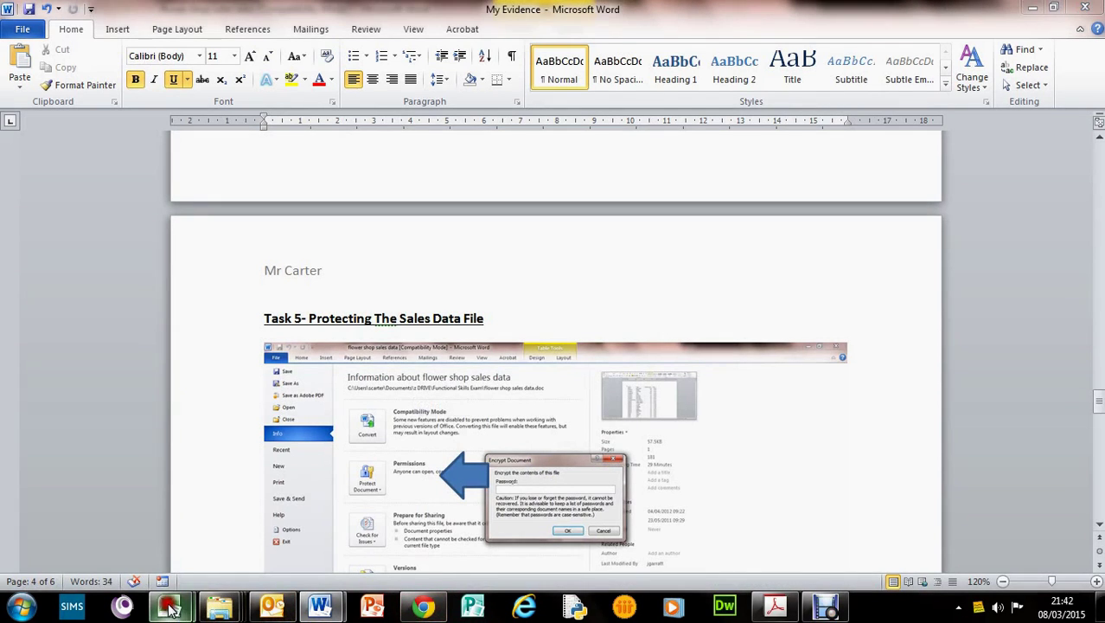
mouse_move(170, 609)
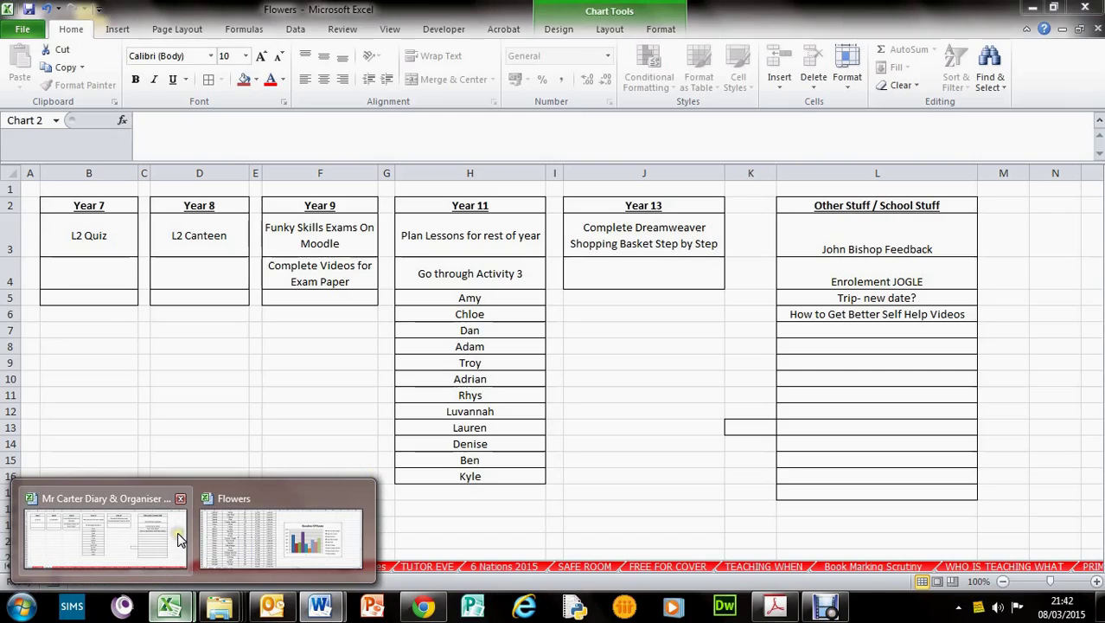
left_click(290, 578)
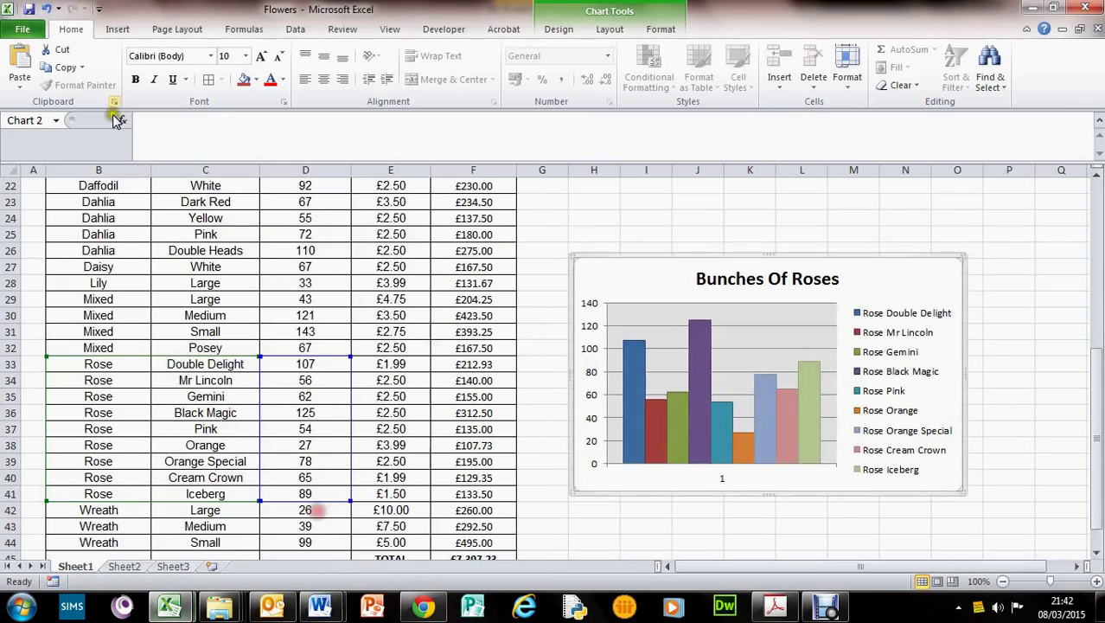
left_click(22, 29)
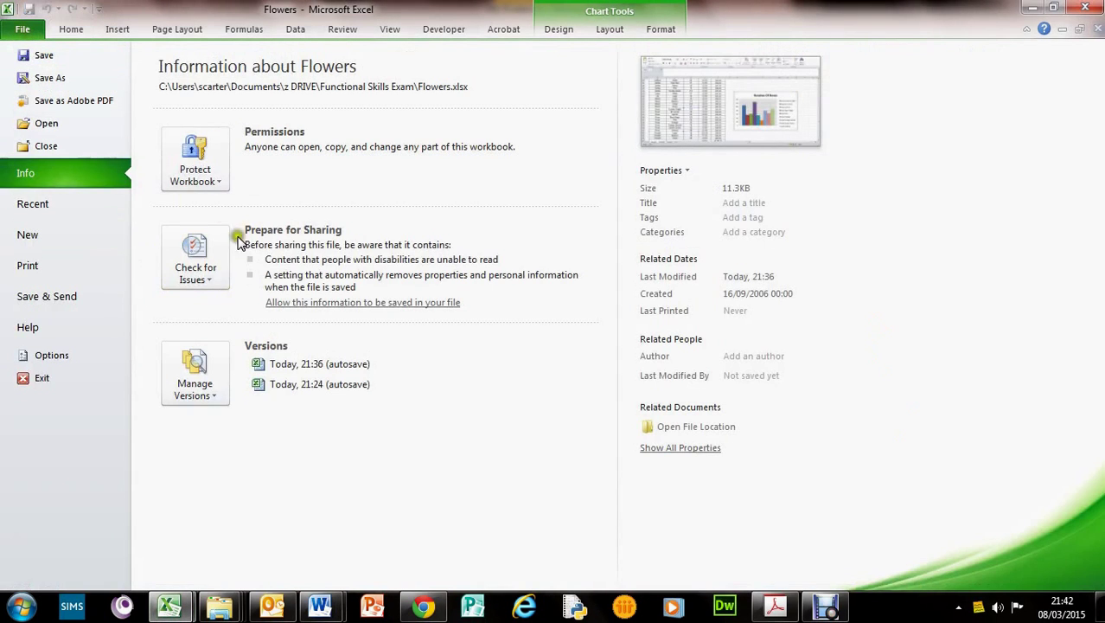
left_click(212, 164)
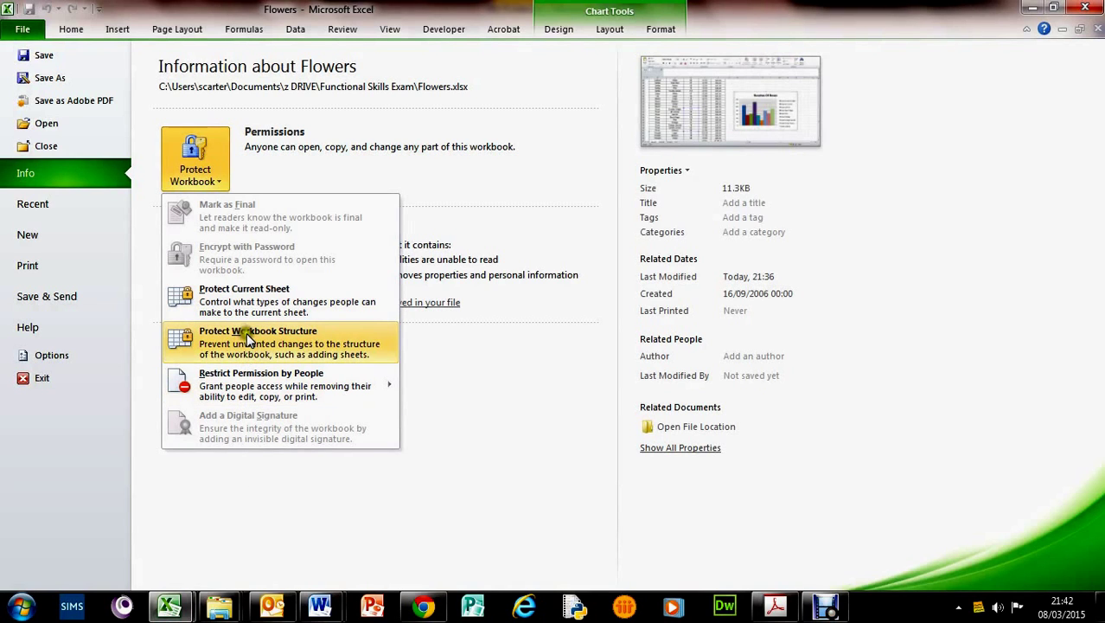
left_click(570, 487)
key("Escape")
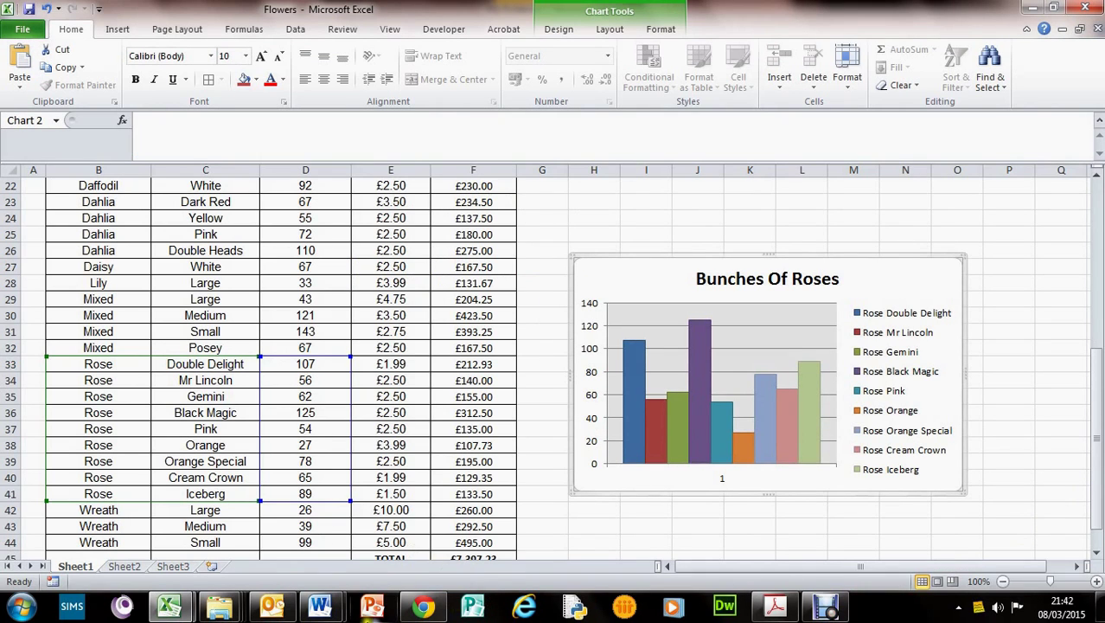
mouse_move(320, 606)
left_click(319, 499)
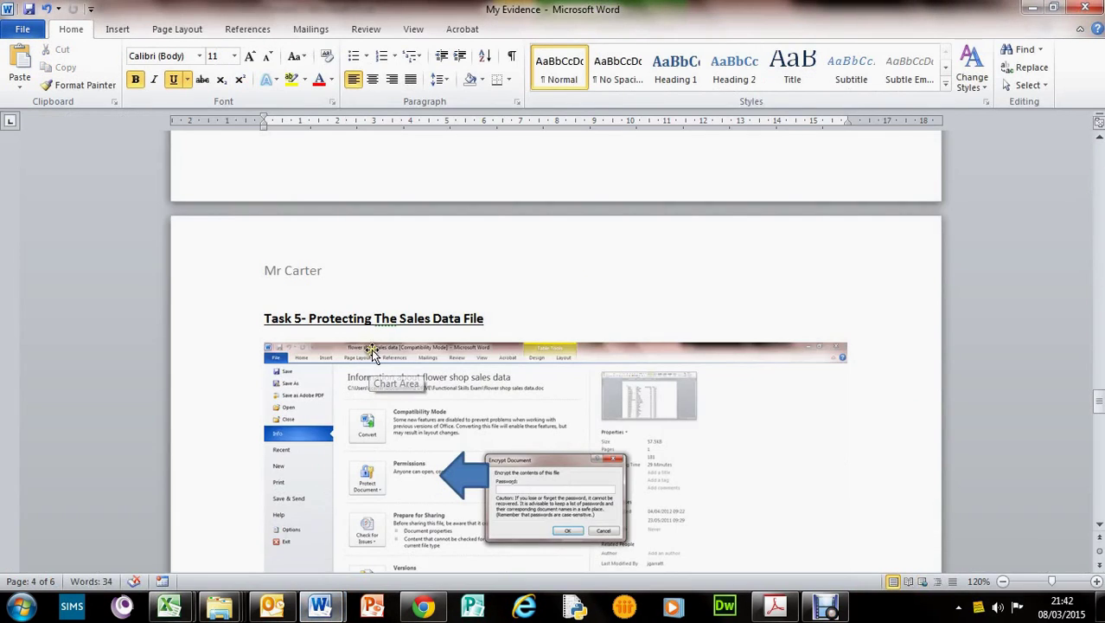
scroll(447, 346, "down", 3)
scroll(447, 350, "down", 4)
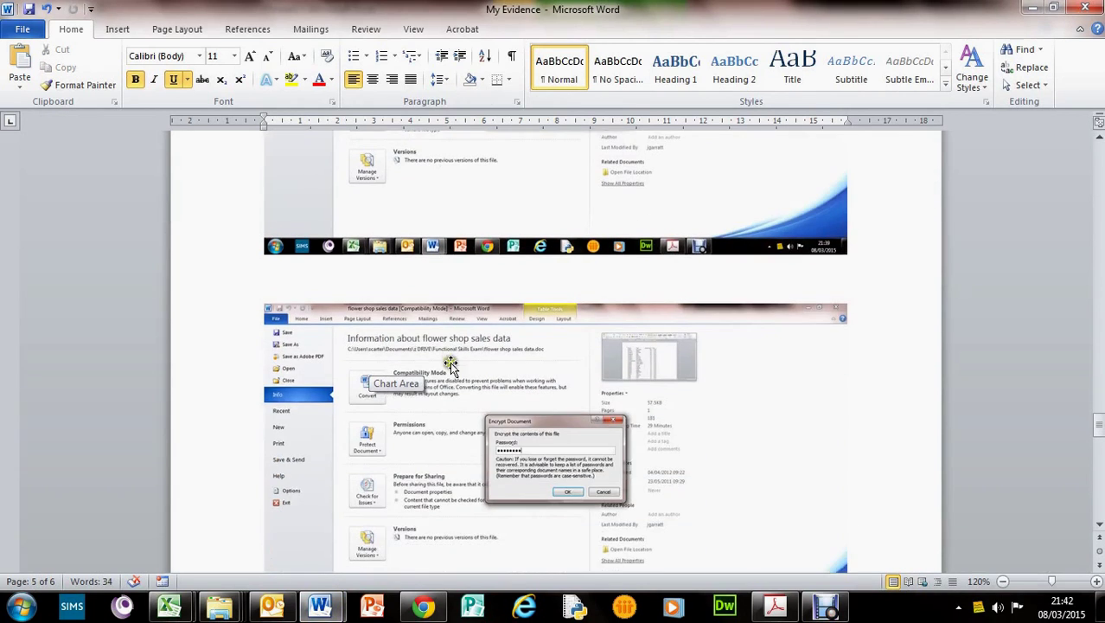
scroll(447, 378, "down", 15)
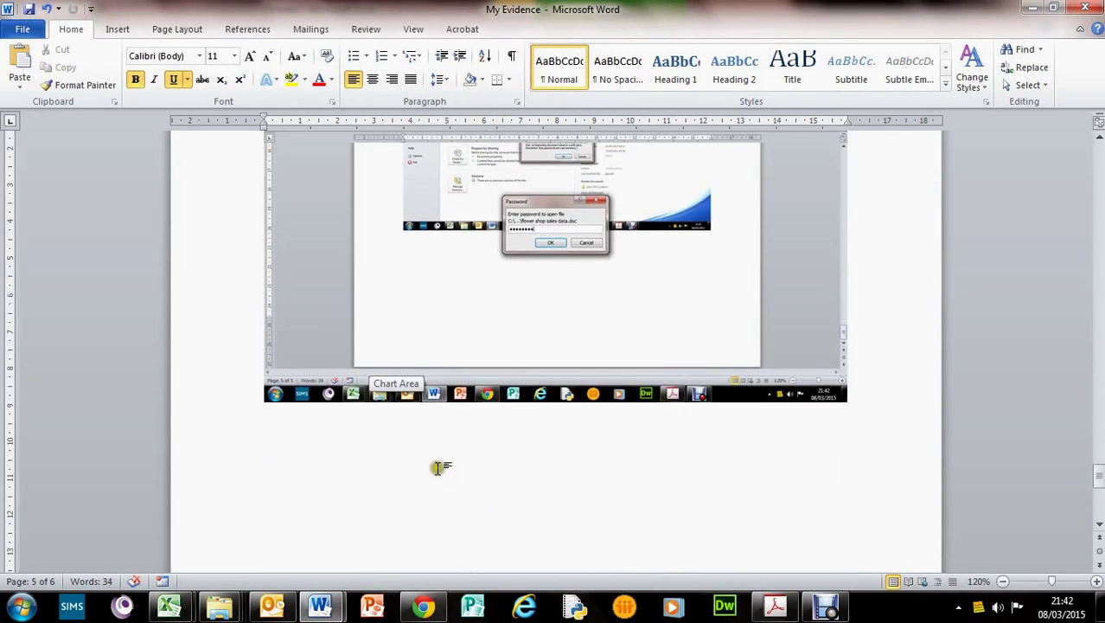
scroll(482, 438, "up", 3)
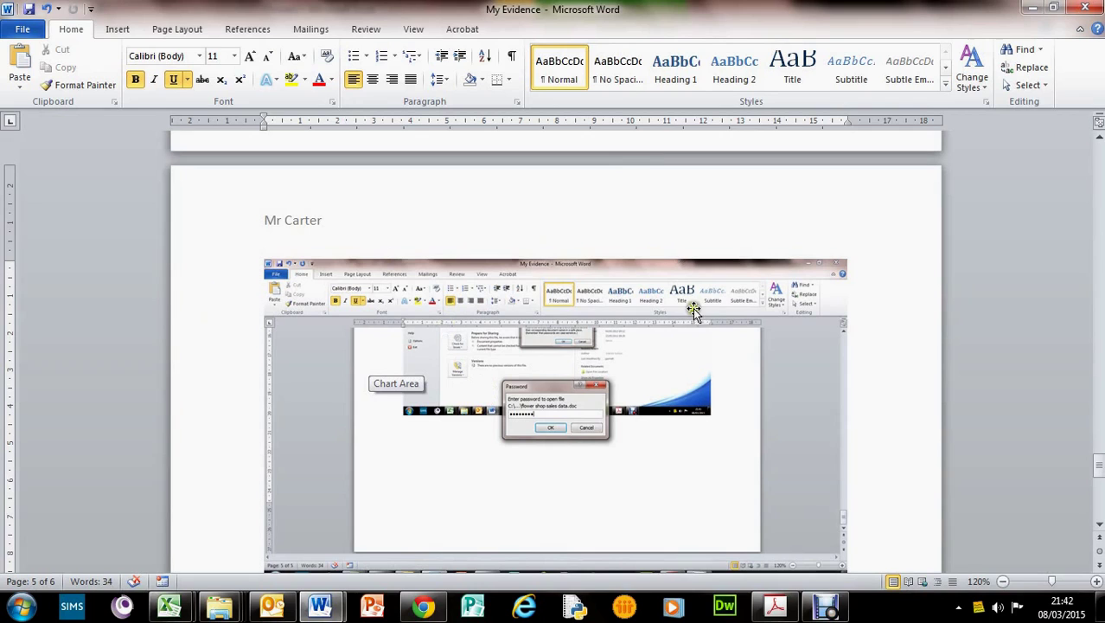